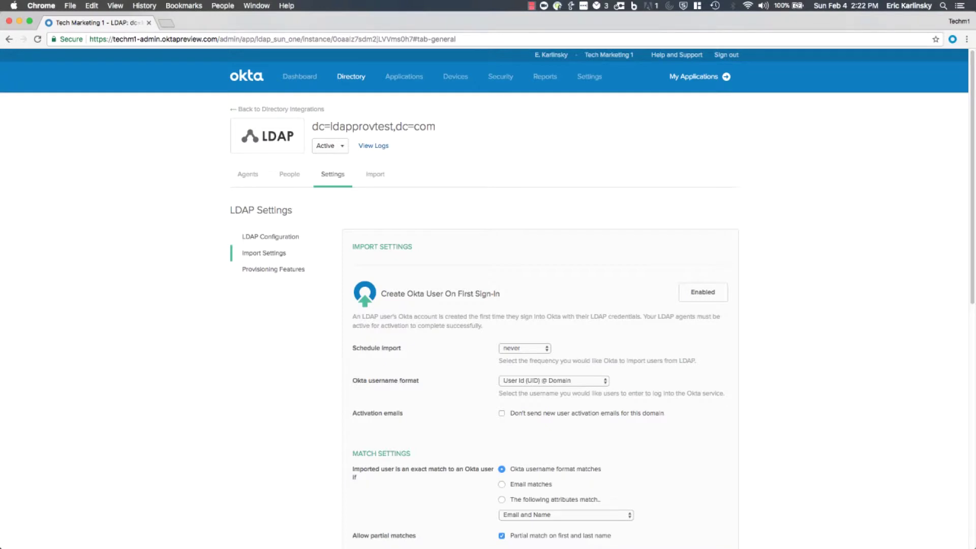
# Switch to Apache Directory Studio, close the Schema Browser, and return to the LDAP import settings in Chrome.
pyautogui.click(9, 343)
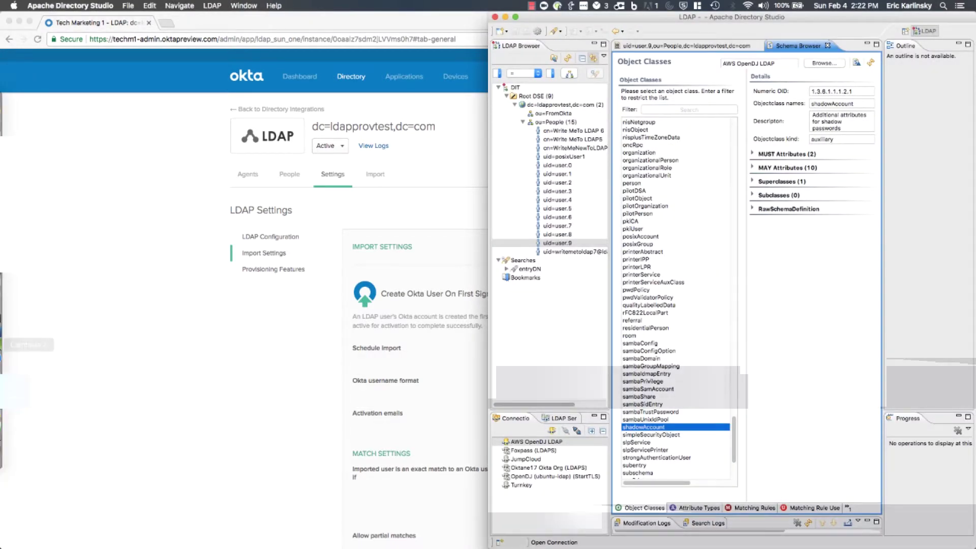
pyautogui.press('super+w')
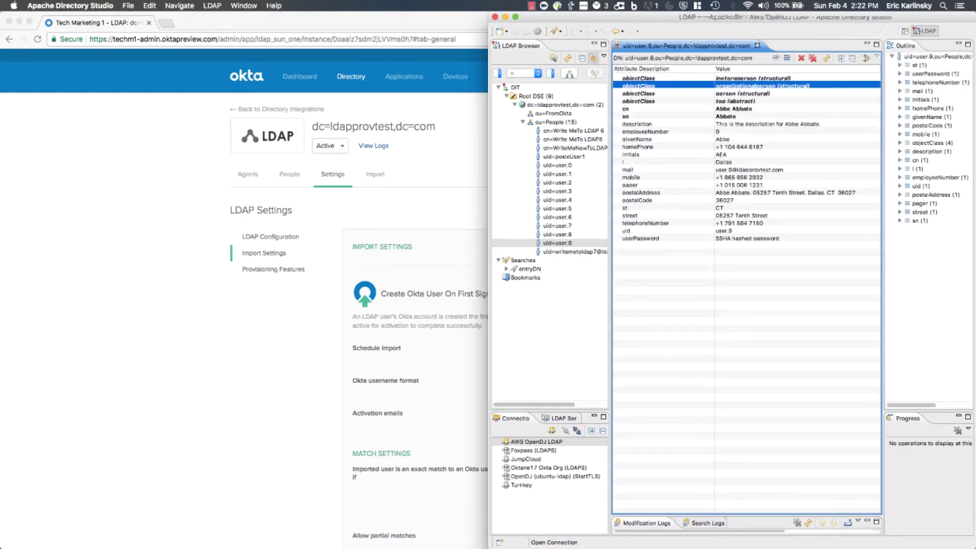
pyautogui.press('super+Tab')
pyautogui.press('super+Tab')
# Review the available Schedule import frequencies in the LDAP import settings without changing the selection.
pyautogui.scroll(-3, 488, 300)
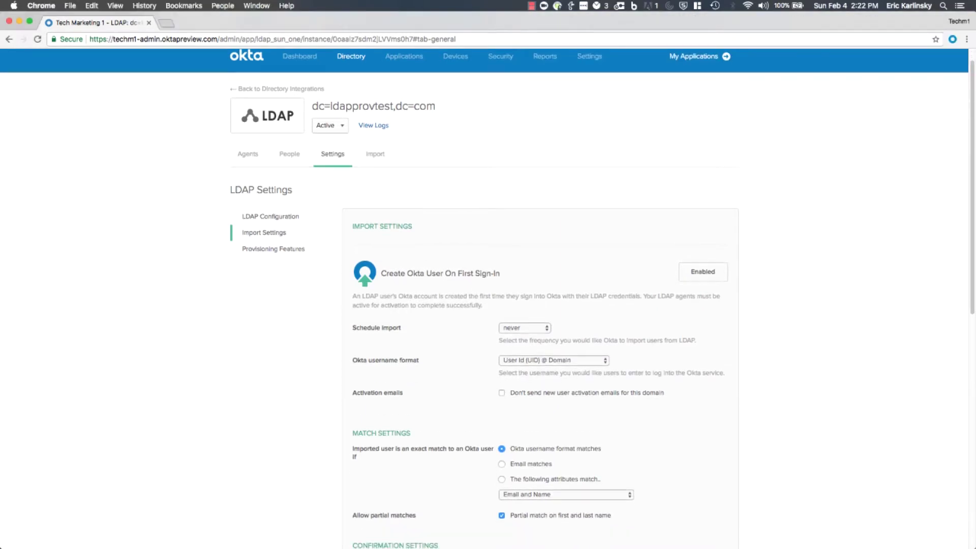
pyautogui.scroll(-2, 487, 300)
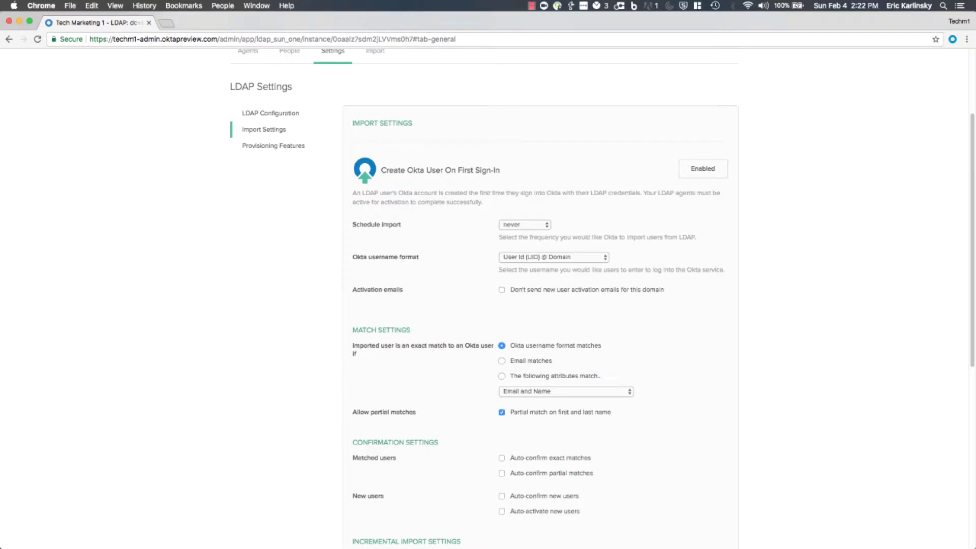
pyautogui.moveTo(375, 224); pyautogui.dragTo(401, 224)
pyautogui.click(524, 224)
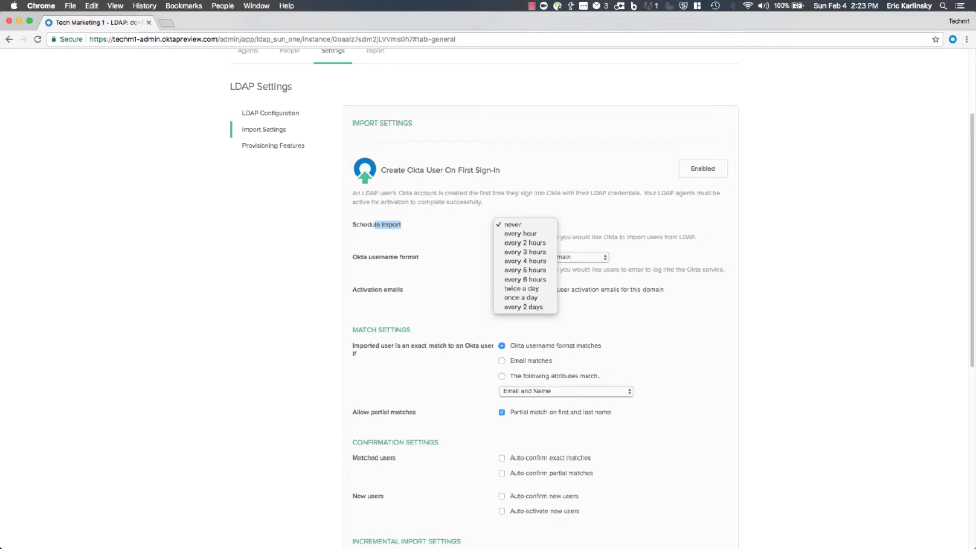
pyautogui.press('Escape')
# Review the confirmation settings for matched and new users and the available Maximum clock skew choices.
pyautogui.scroll(-3, 540, 298)
pyautogui.scroll(-3, 539, 305)
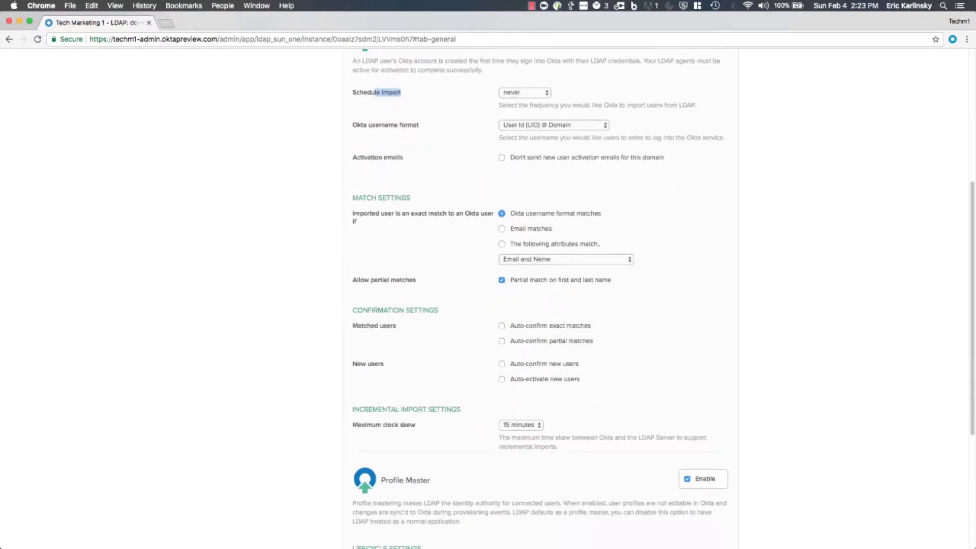
pyautogui.moveTo(382, 324); pyautogui.dragTo(415, 340)
pyautogui.click(416, 340)
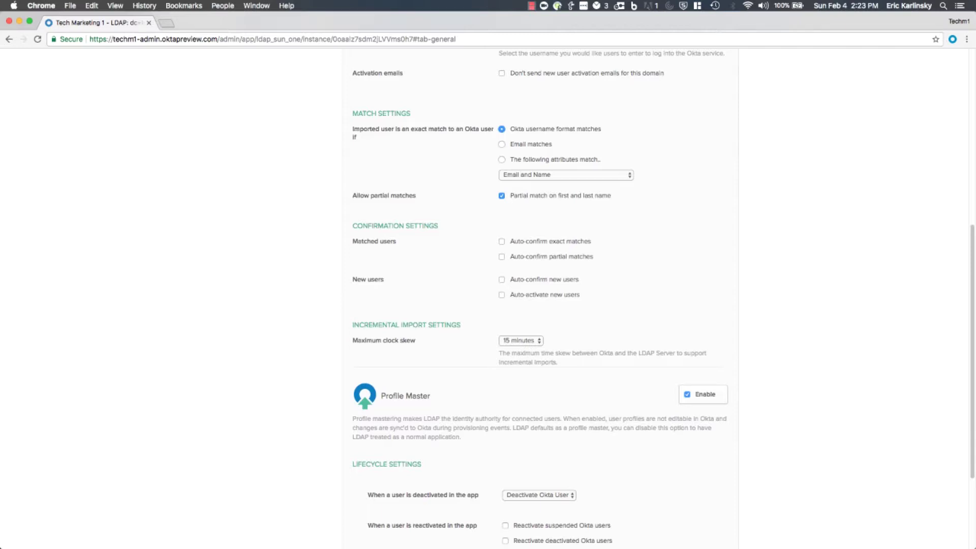
pyautogui.click(520, 341)
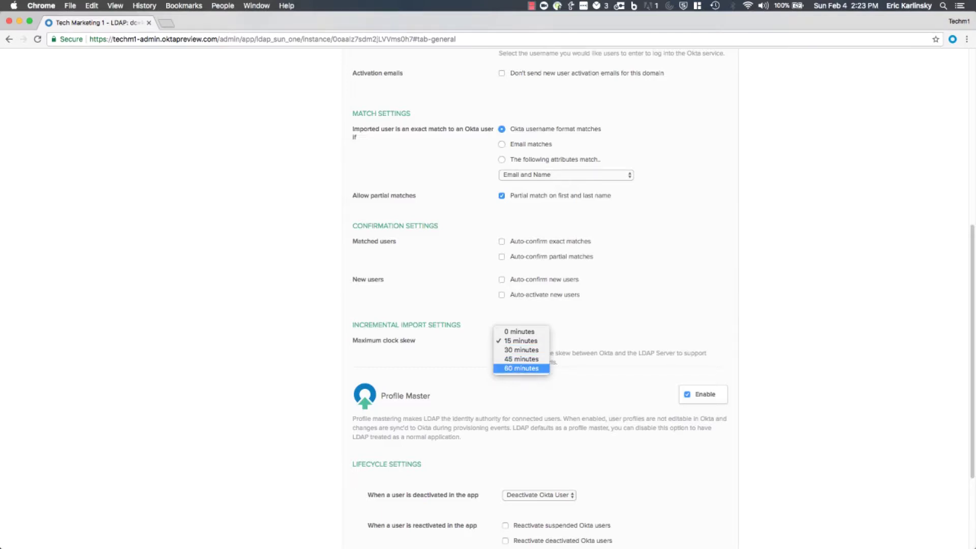
pyautogui.press('Escape')
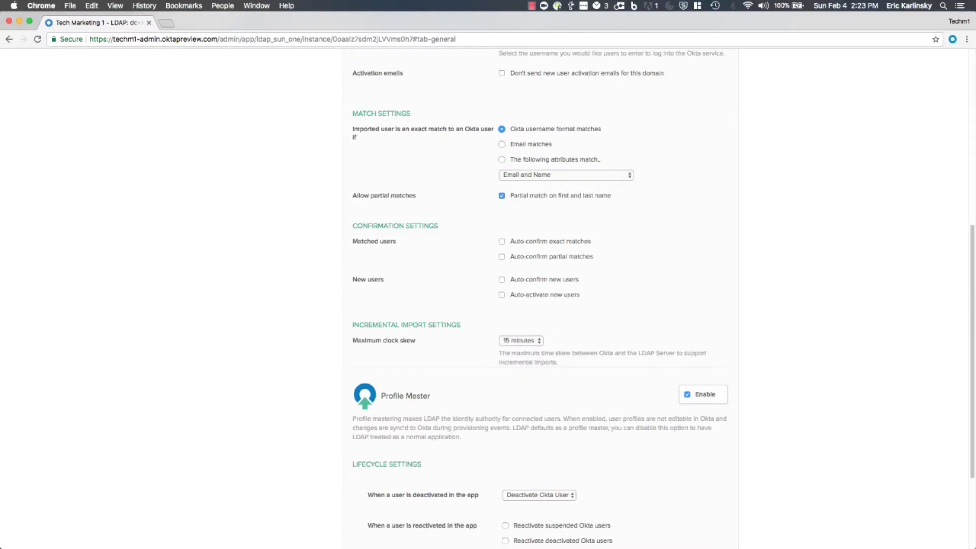
# Review the lifecycle choices for users deactivated in the app, keeping Deactivate Okta User selected.
pyautogui.scroll(-4, 539, 299)
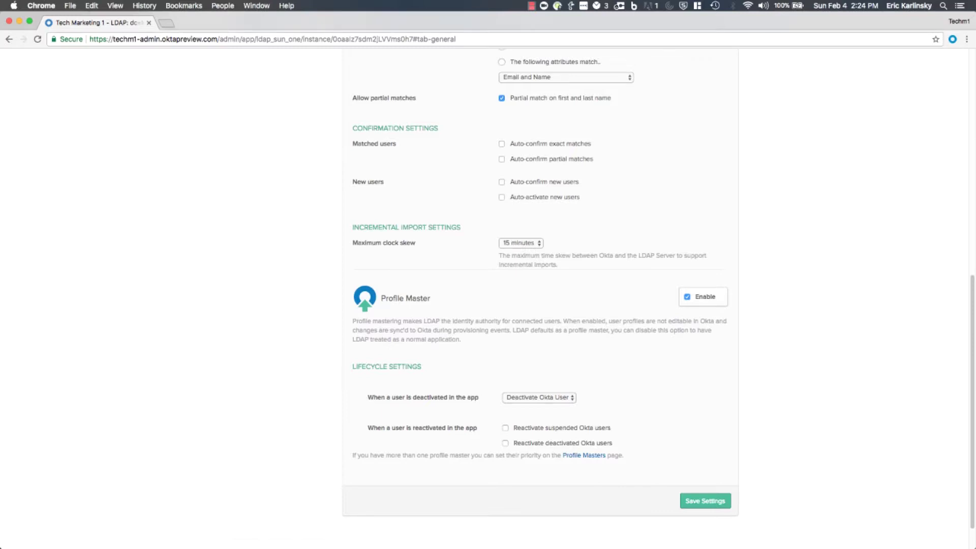
pyautogui.click(539, 397)
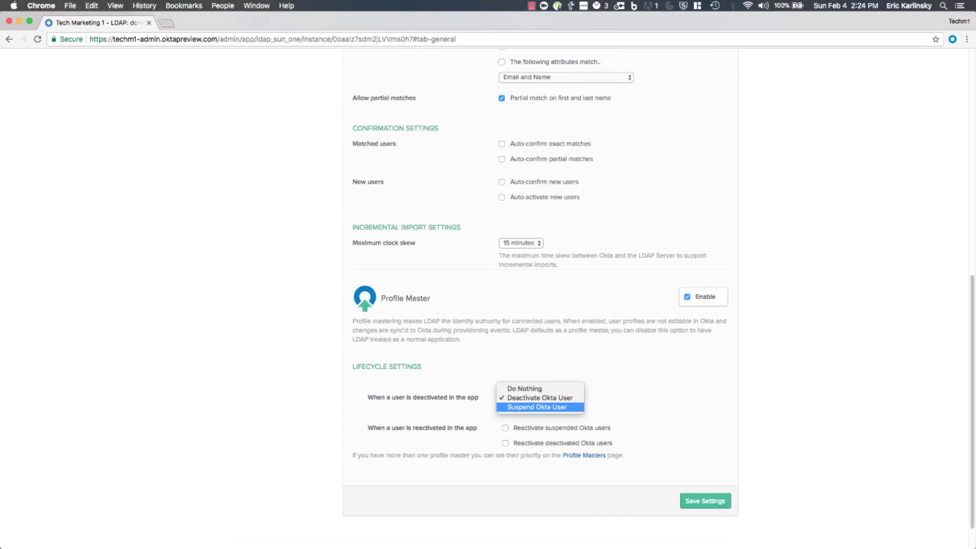
pyautogui.press('Up')
pyautogui.press('Up')
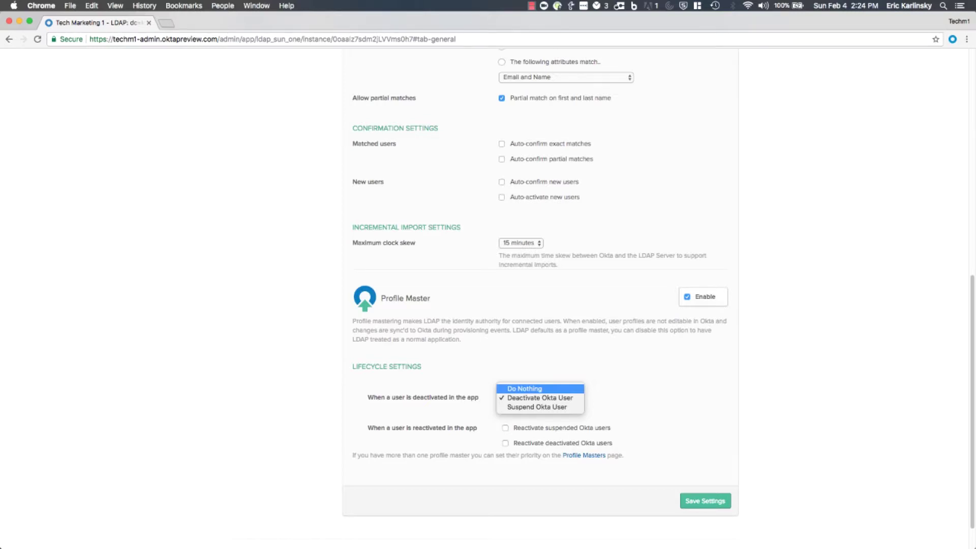
pyautogui.press('Down')
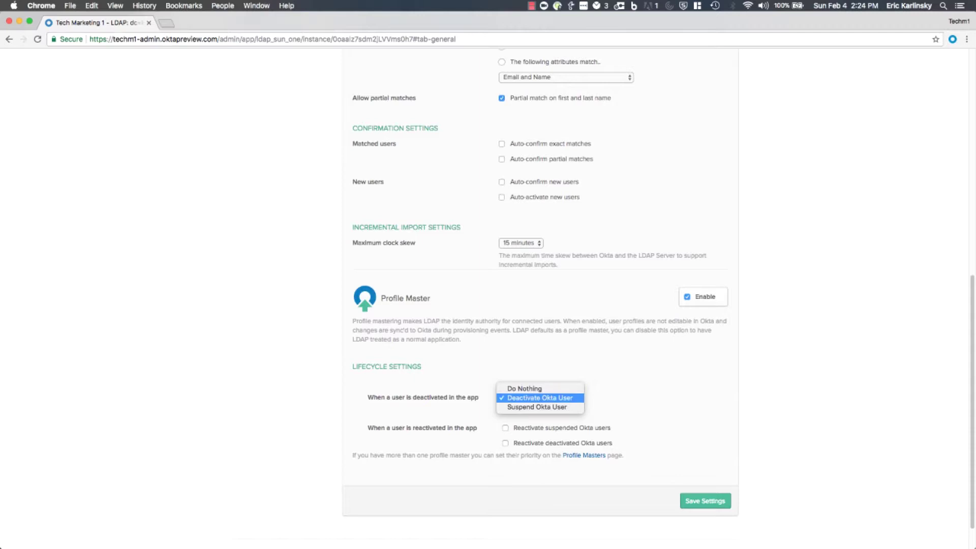
pyautogui.press('Return')
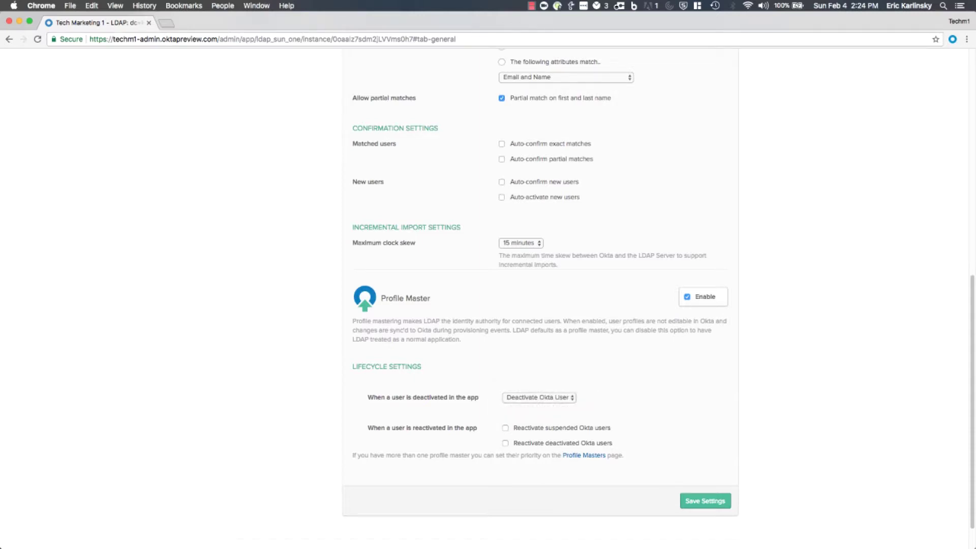
# Open the LDAP Configuration settings and examine the Auxiliary Object Class entry in the User section.
pyautogui.scroll(7, 539, 305)
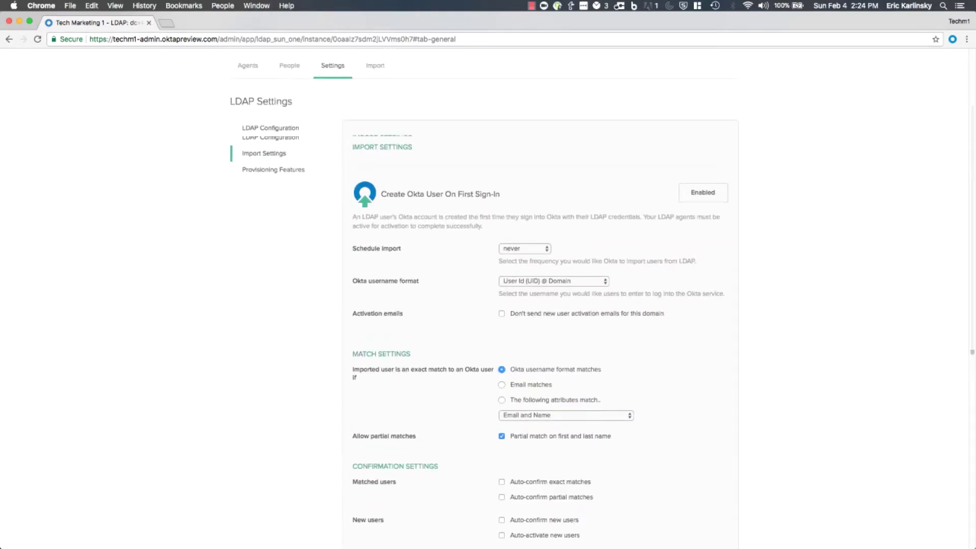
pyautogui.scroll(1, 539, 305)
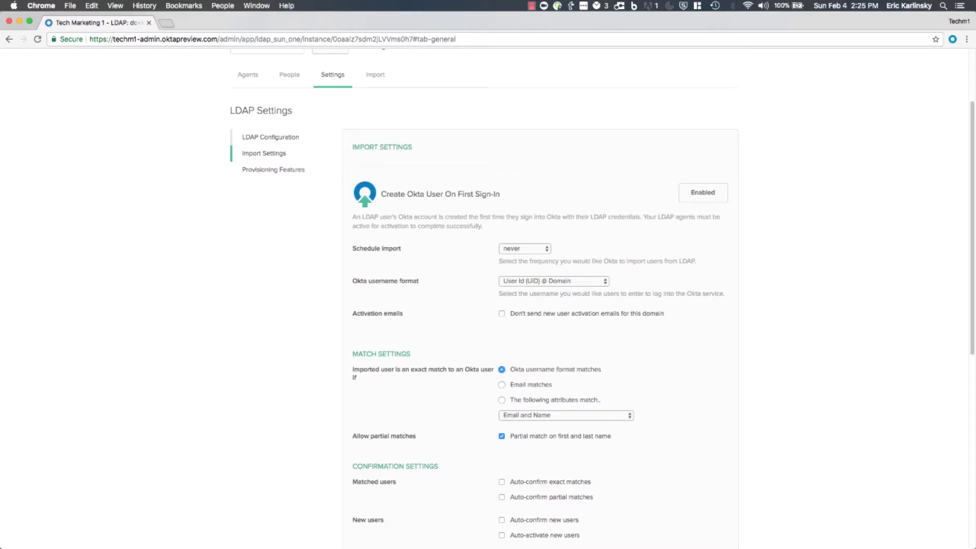
pyautogui.click(270, 137)
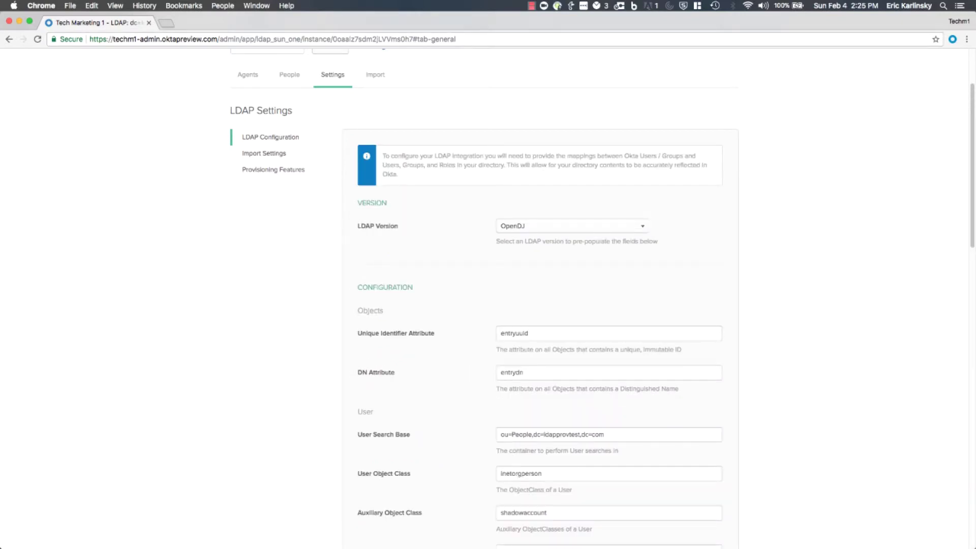
pyautogui.scroll(-5, 539, 305)
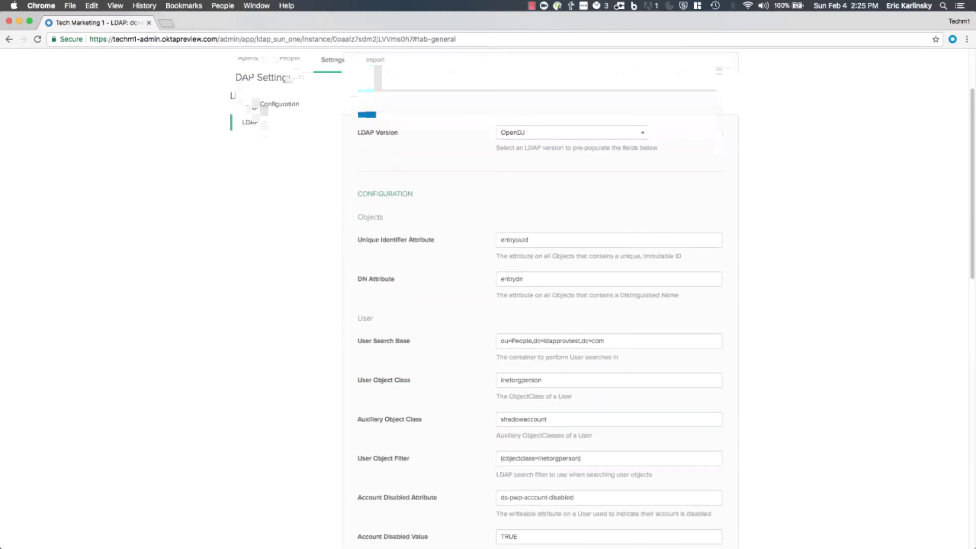
pyautogui.scroll(-3, 539, 305)
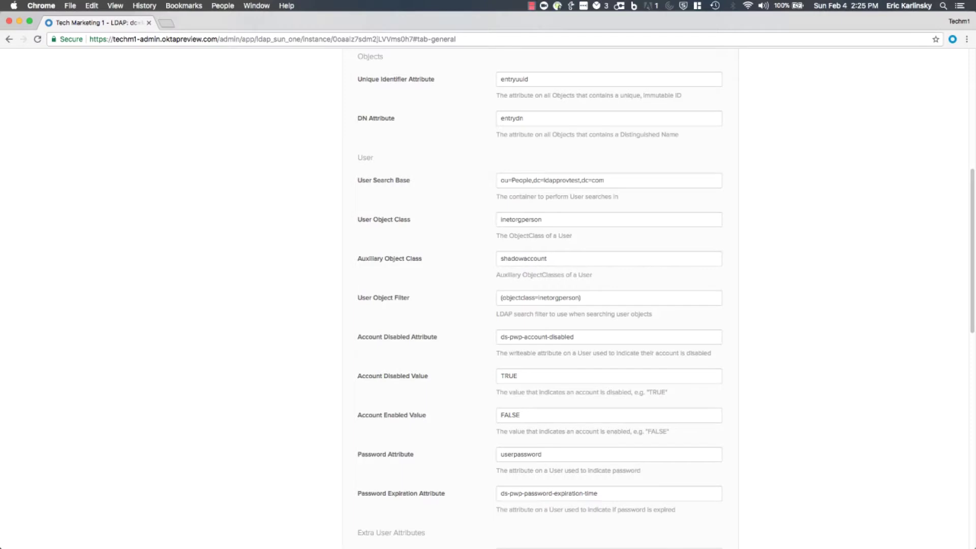
pyautogui.moveTo(390, 258); pyautogui.dragTo(422, 258)
# Open the ldap_sun_one user profile from the directory profiles in the Profile Editor.
pyautogui.scroll(10, 487, 300)
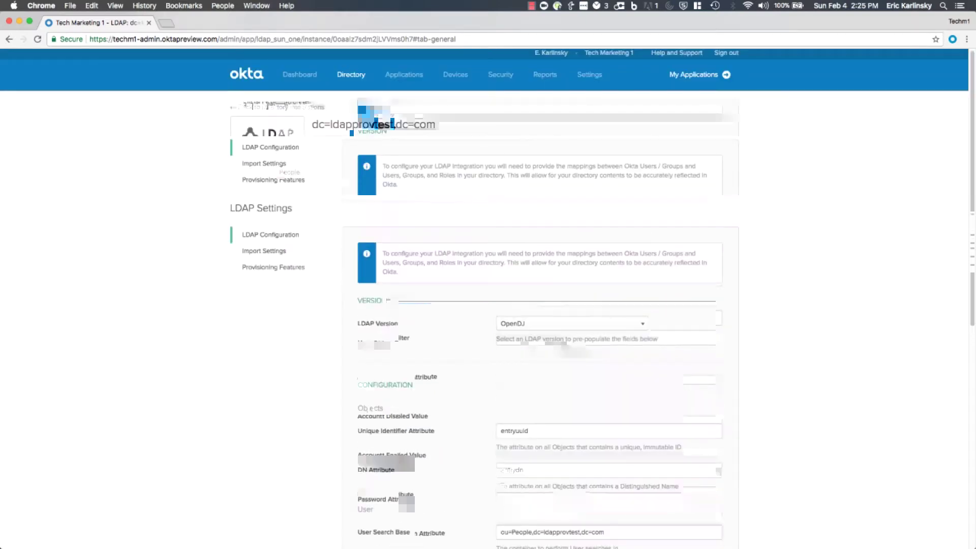
pyautogui.click(354, 137)
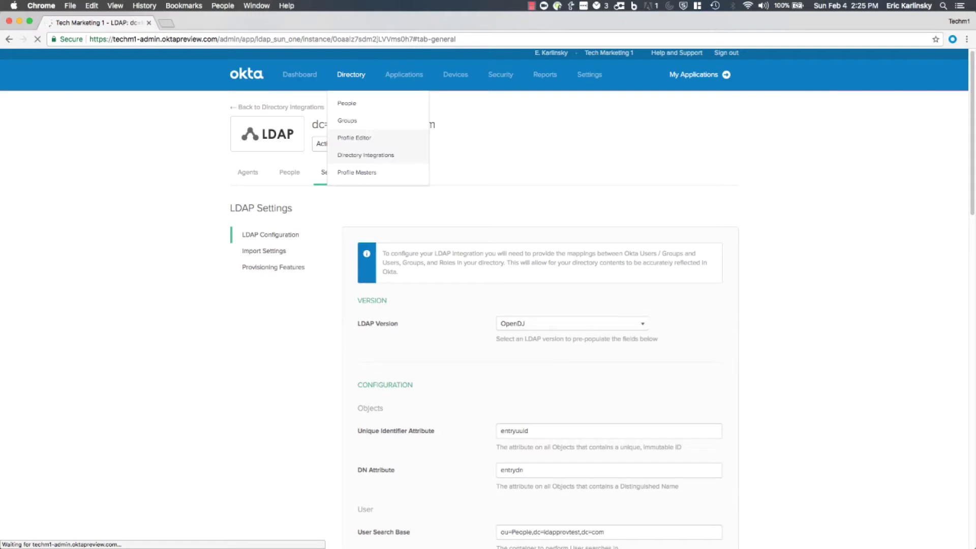
pyautogui.click(255, 235)
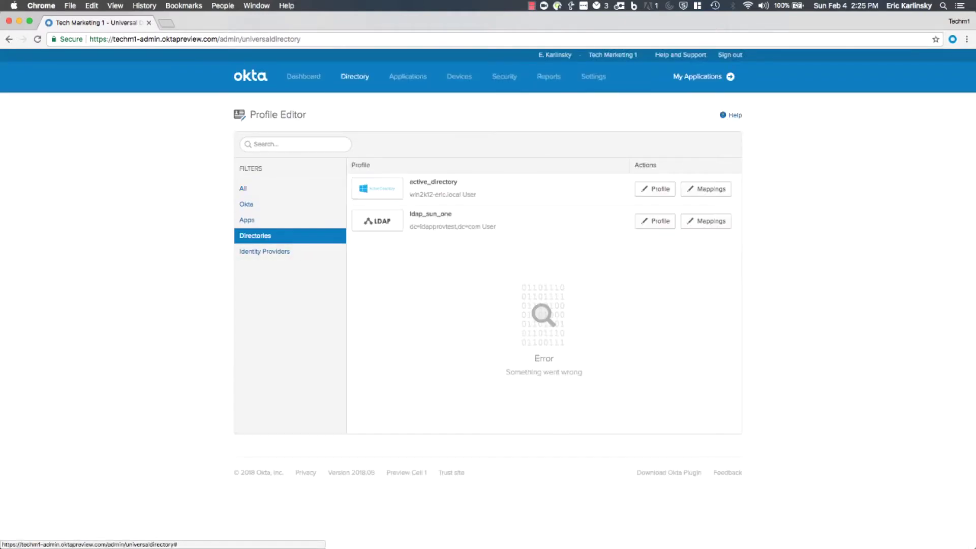
pyautogui.click(654, 220)
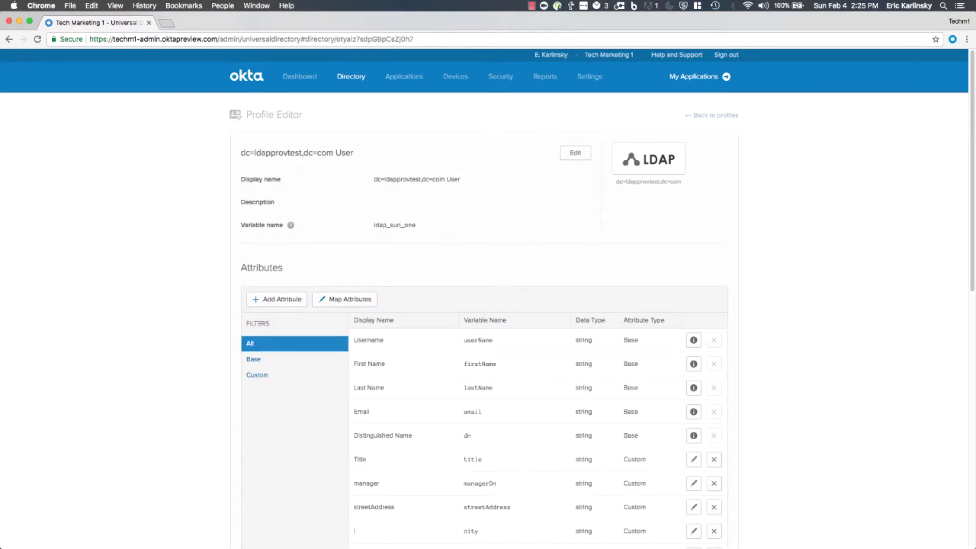
# Search the schema attributes available to add to the LDAP profile for "home", and close the list without adding any.
pyautogui.click(281, 299)
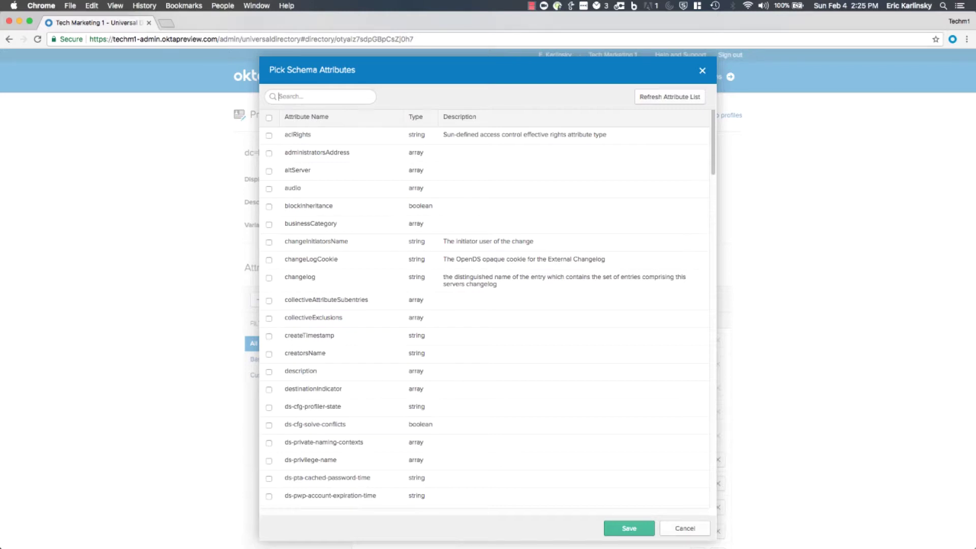
pyautogui.write('ho')
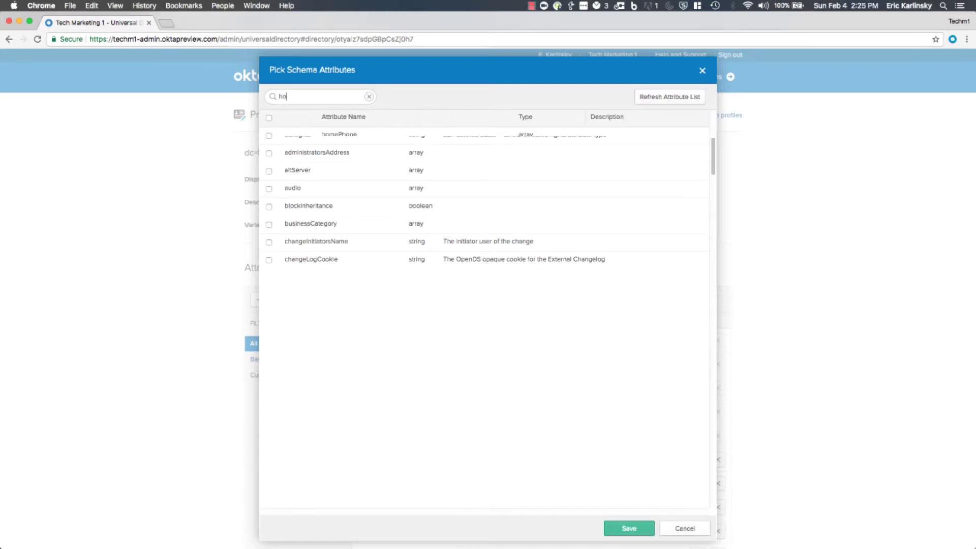
pyautogui.write('me')
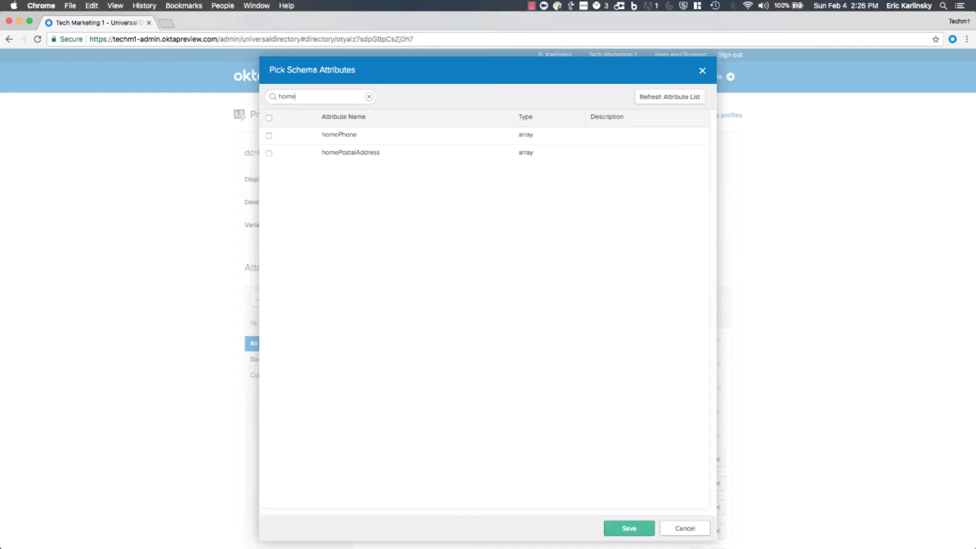
pyautogui.press('Escape')
# Switch to Apache Directory Studio and open the uid=posixUser1 entry under ou=People.
pyautogui.moveTo(9, 294)
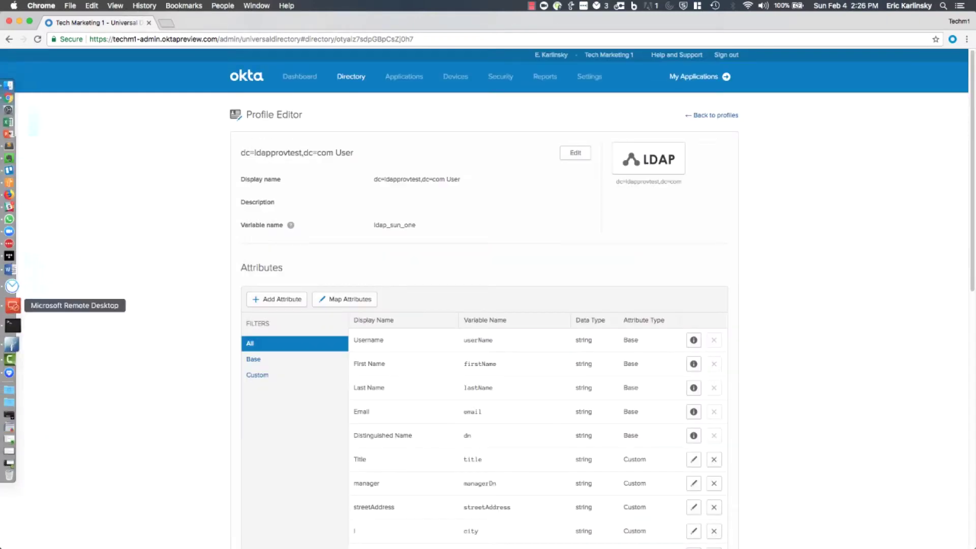
pyautogui.click(13, 333)
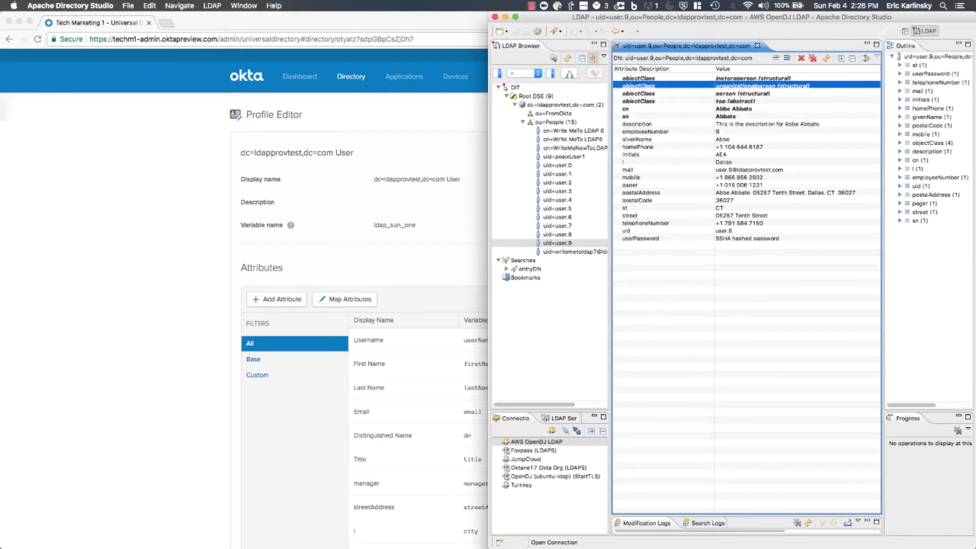
pyautogui.click(576, 157)
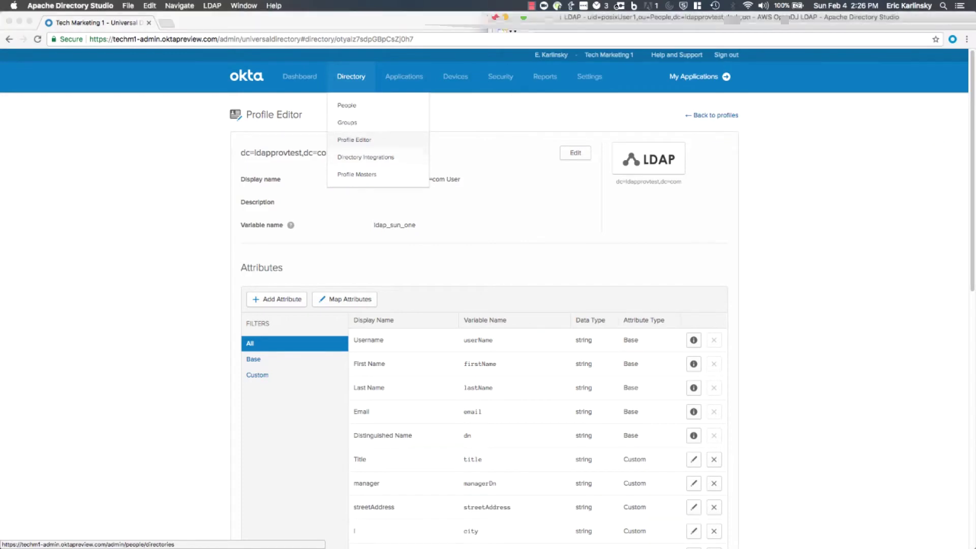
# Reopen the LDAP directory integration's settings in the Okta admin console and set the Auxiliary Object Class to posixaccount.
pyautogui.click(365, 157)
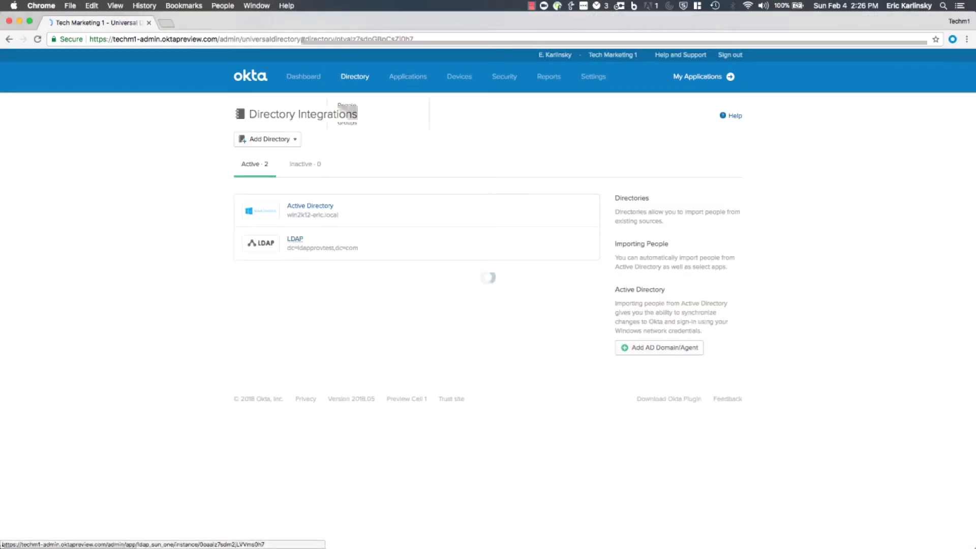
pyautogui.click(294, 238)
pyautogui.click(337, 174)
pyautogui.scroll(-5, 337, 173)
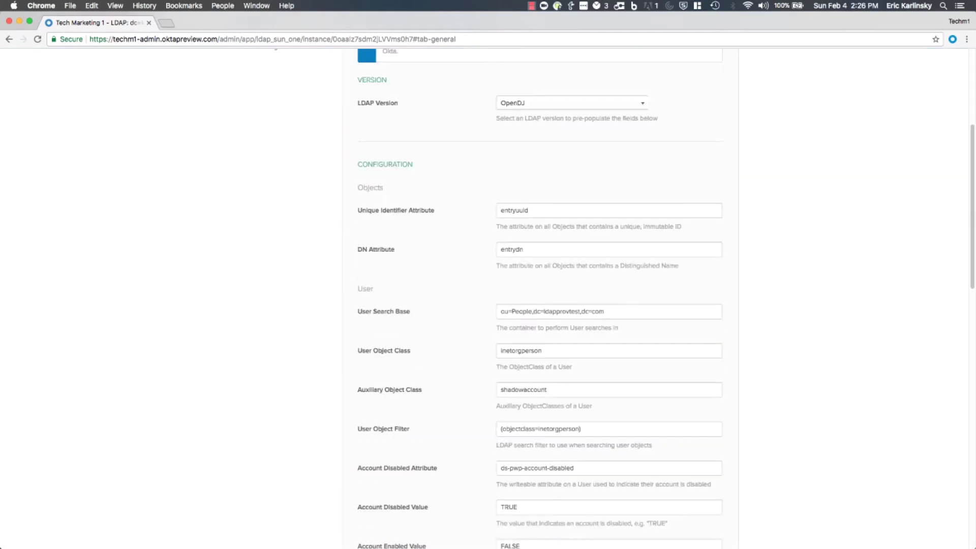
pyautogui.moveTo(547, 331); pyautogui.dragTo(500, 331)
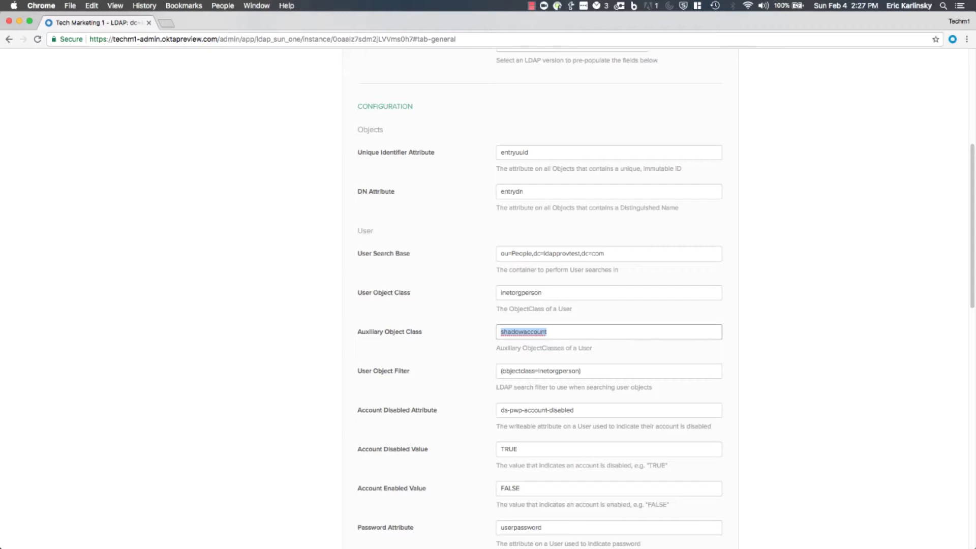
pyautogui.write('posixaccount')
# Validate the LDAP configuration with the suggested example username beginning with "user", and update the configuration.
pyautogui.scroll(-5, 538, 298)
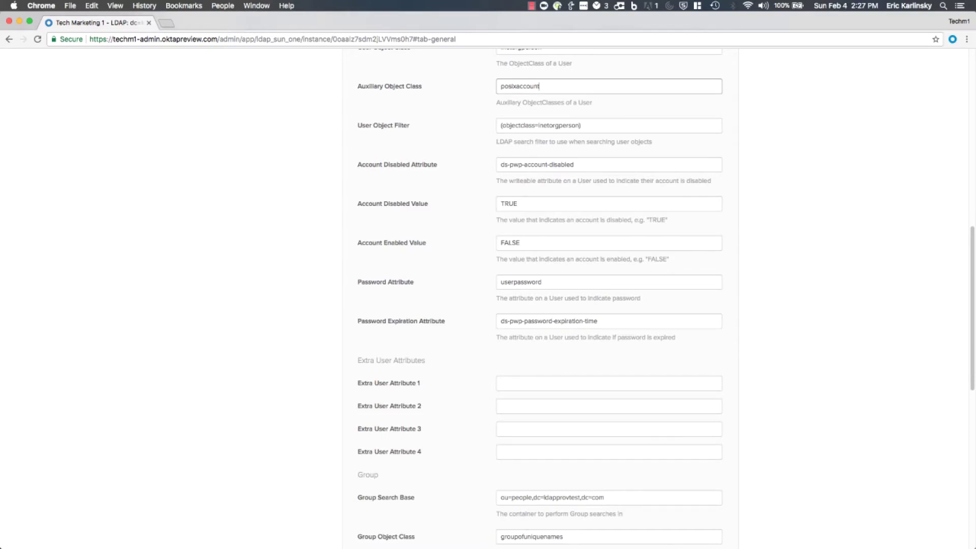
pyautogui.scroll(-10, 539, 299)
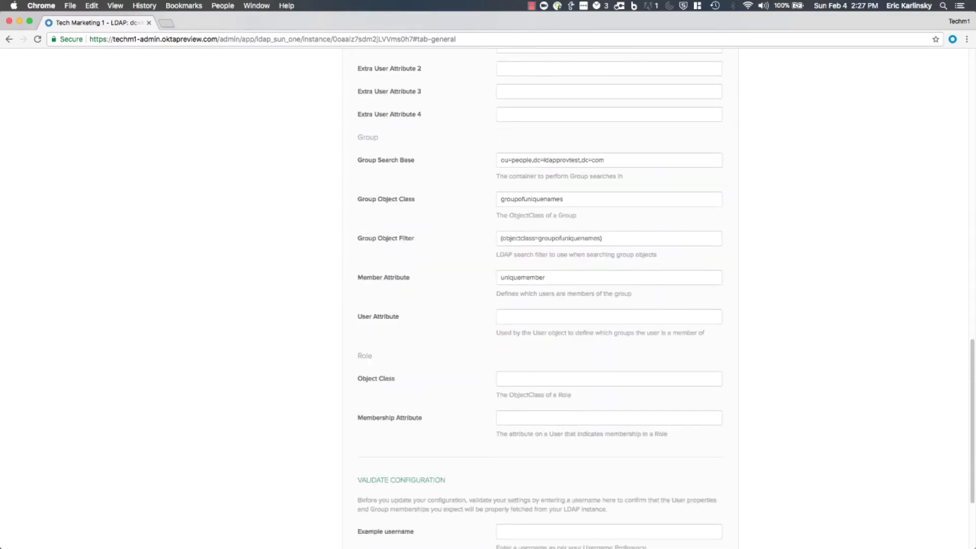
pyautogui.click(501, 399)
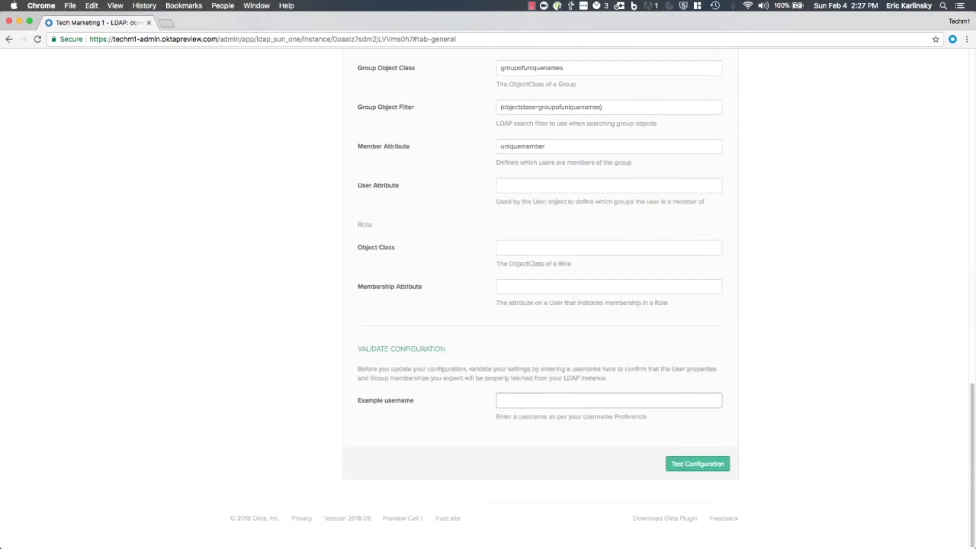
pyautogui.write('user')
pyautogui.press('Down')
pyautogui.press('Return')
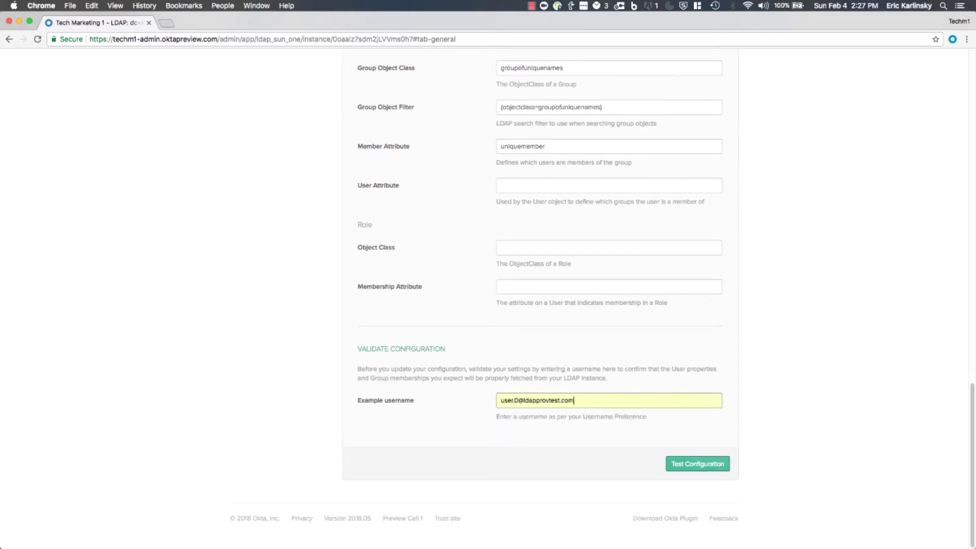
pyautogui.press('Return')
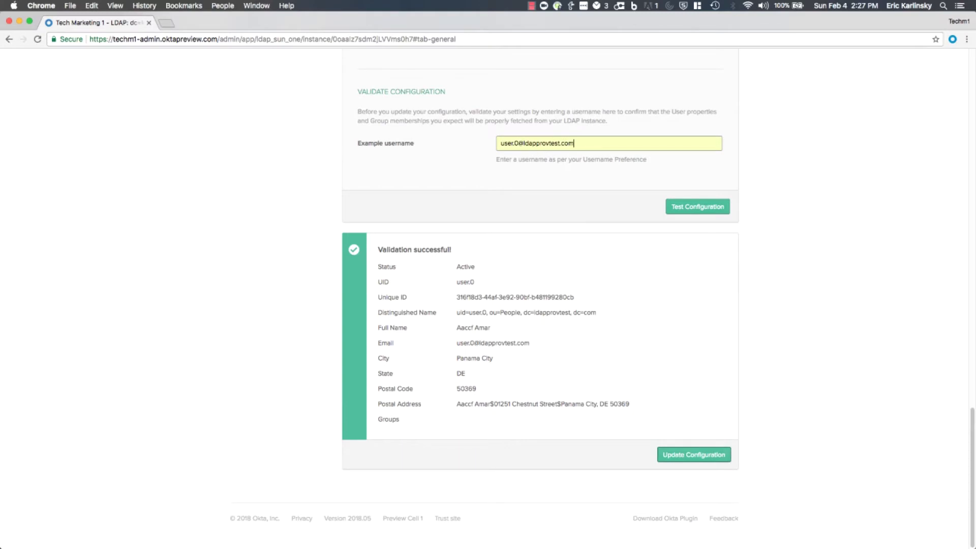
pyautogui.click(693, 455)
pyautogui.press('Return')
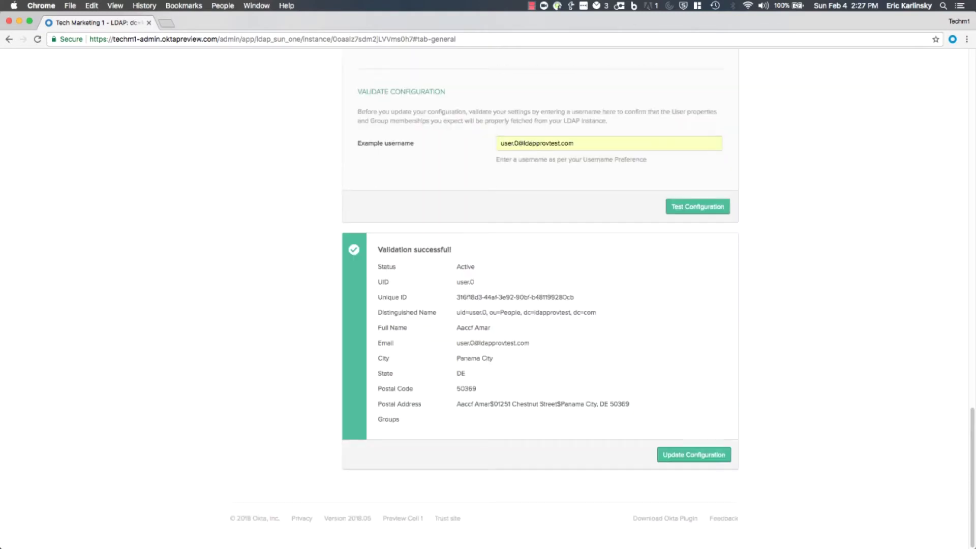
# Return to the Profile Editor and open the ldap_sun_one user profile from the directory profiles.
pyautogui.scroll(20, 538, 300)
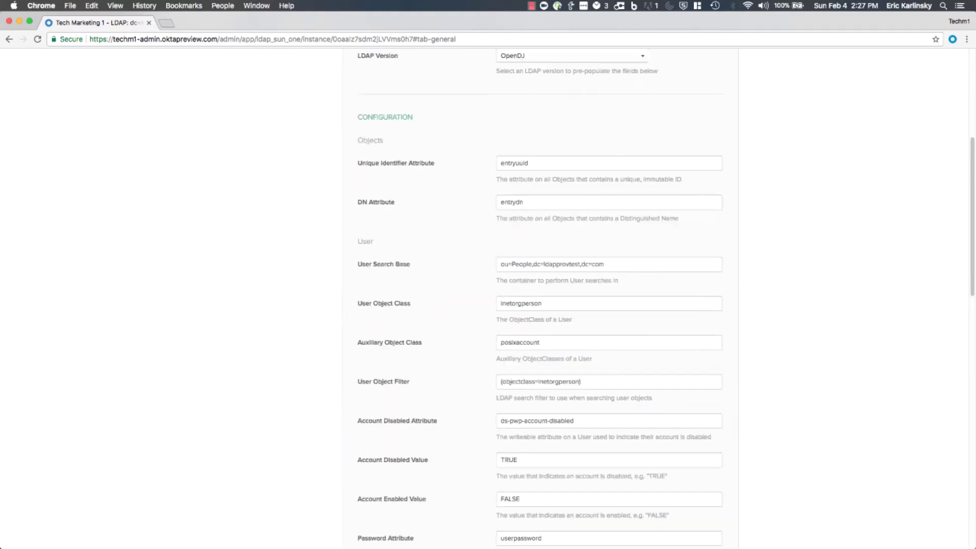
pyautogui.scroll(4, 539, 299)
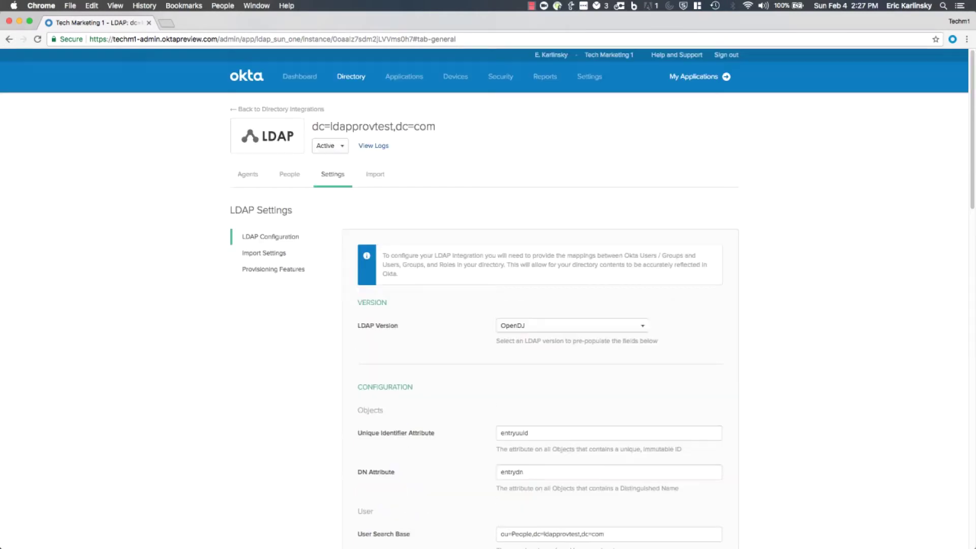
pyautogui.moveTo(351, 76)
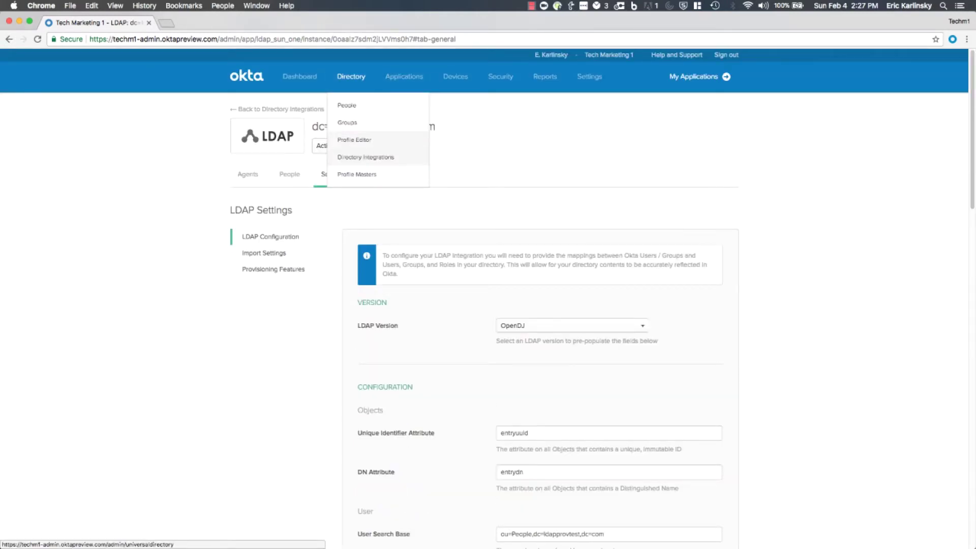
pyautogui.click(354, 140)
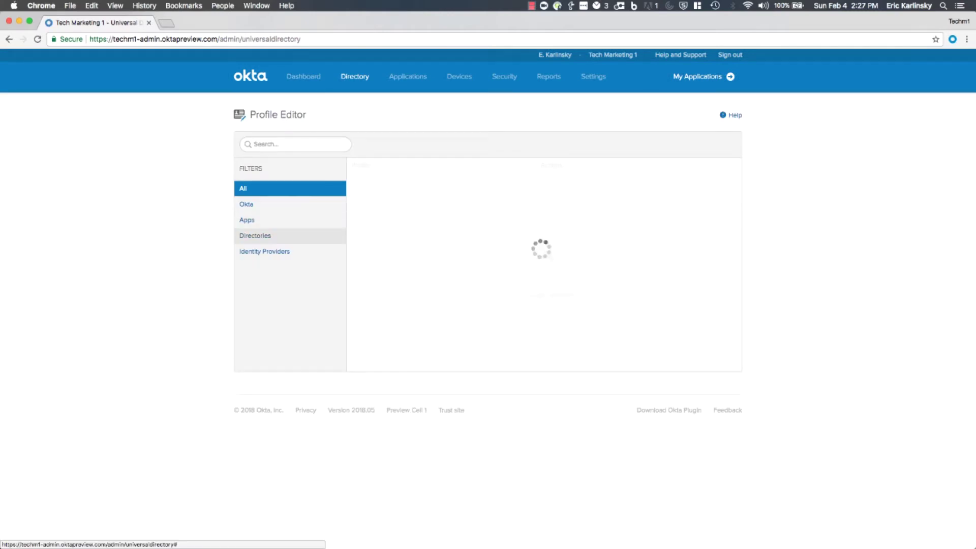
pyautogui.click(255, 236)
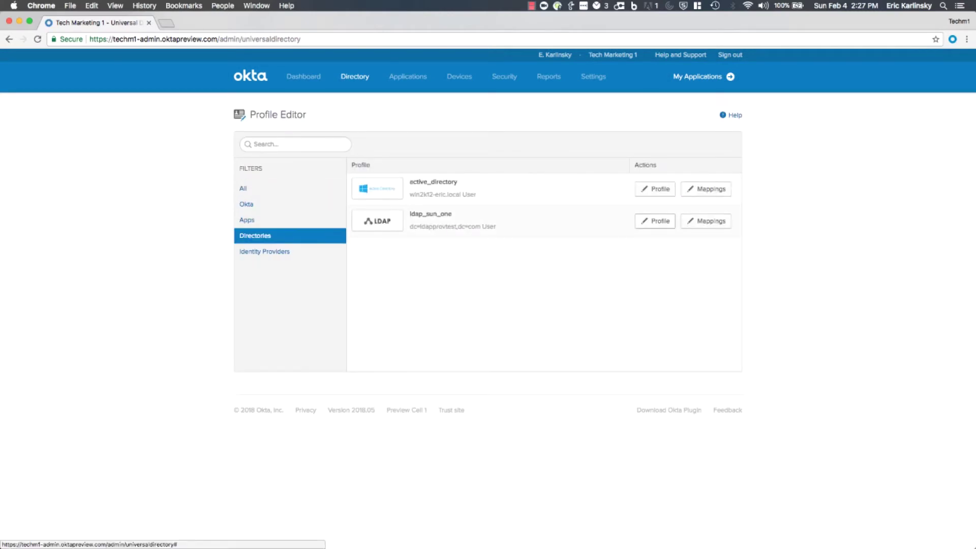
pyautogui.click(654, 221)
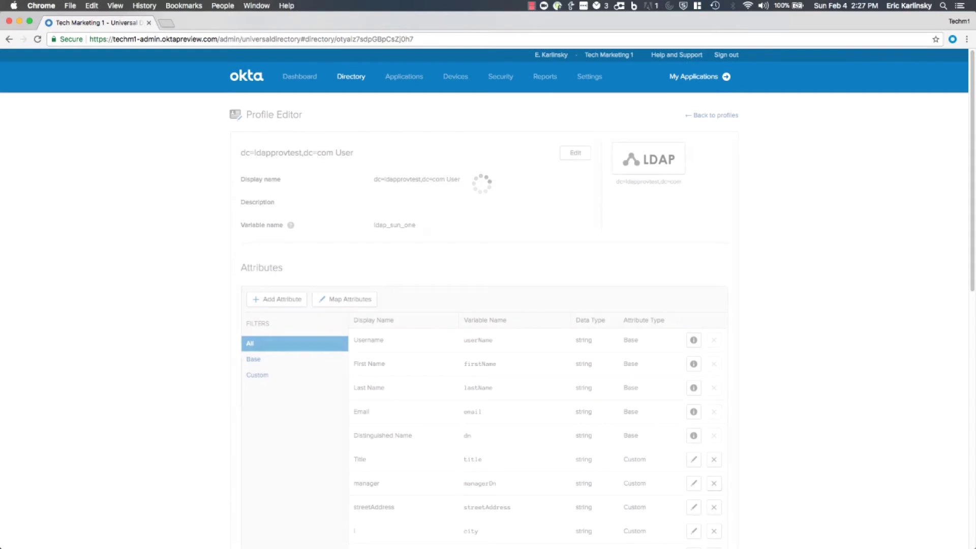
# Find the homeDirectory schema attribute by searching for "home" and add it to the LDAP profile.
pyautogui.click(277, 299)
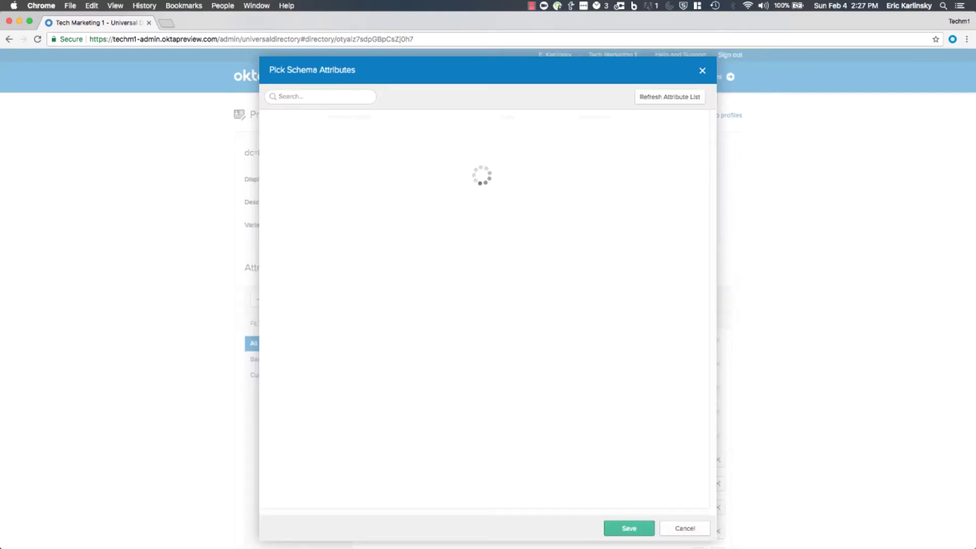
pyautogui.write('home')
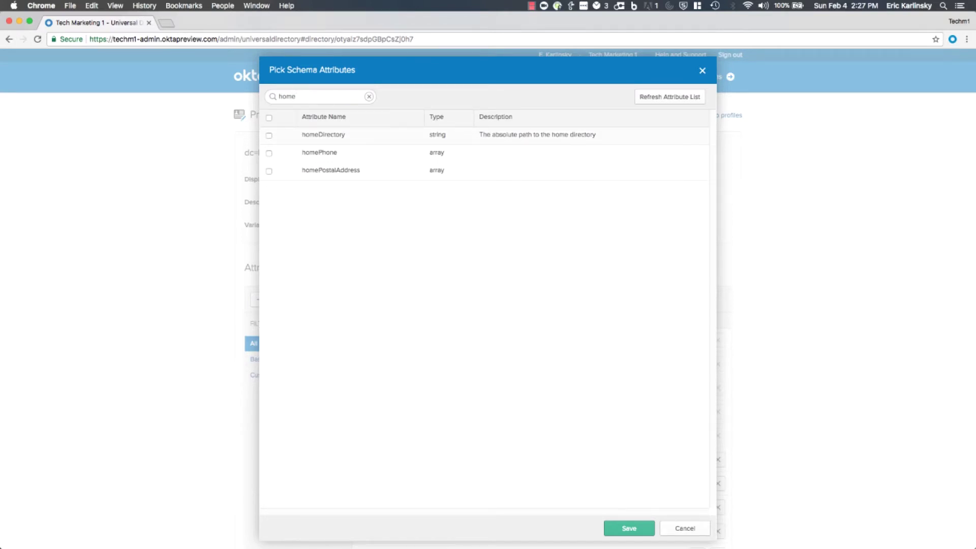
pyautogui.click(269, 136)
pyautogui.click(628, 527)
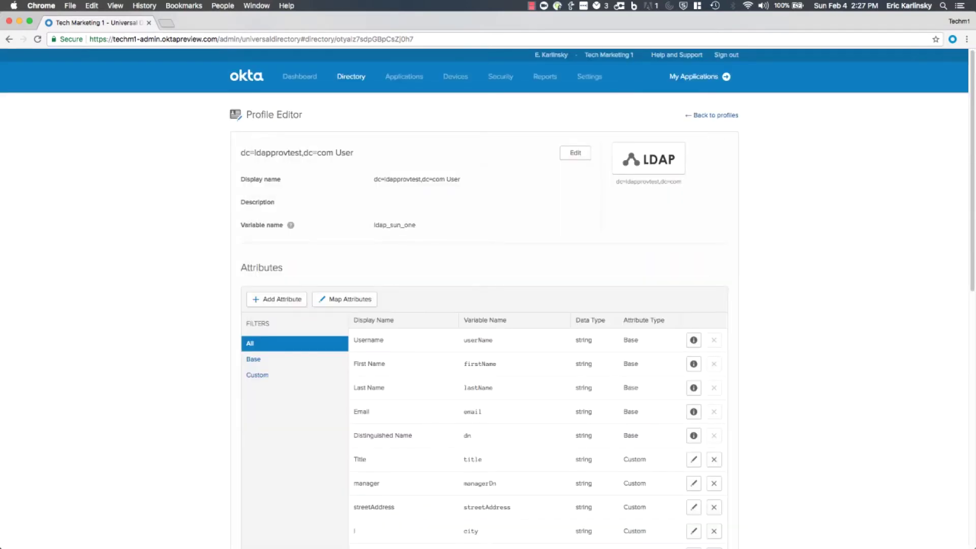
# Filter the LDAP profile's attributes to the custom ones and look for homeDirectory in the list.
pyautogui.scroll(-2, 484, 298)
pyautogui.scroll(-7, 487, 305)
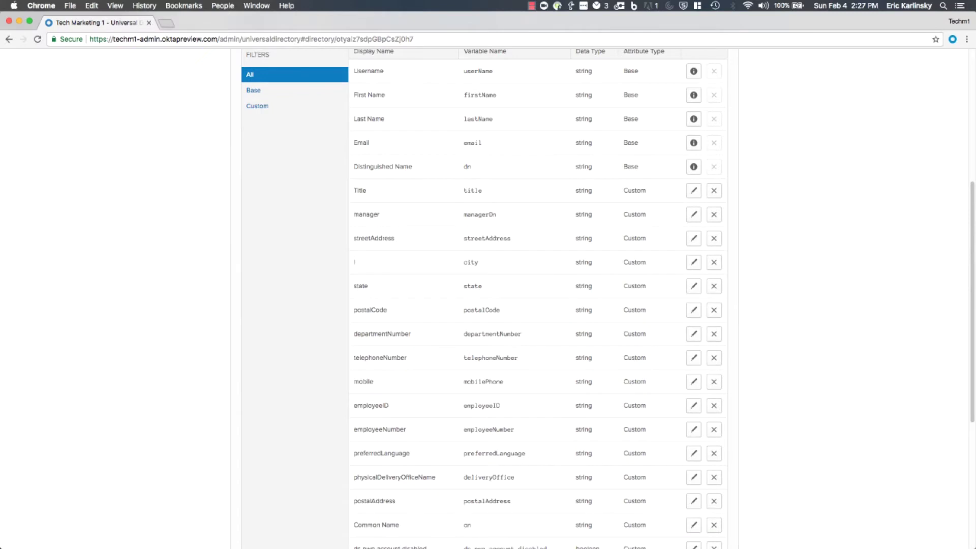
pyautogui.scroll(-1, 536, 386)
pyautogui.scroll(2, 537, 386)
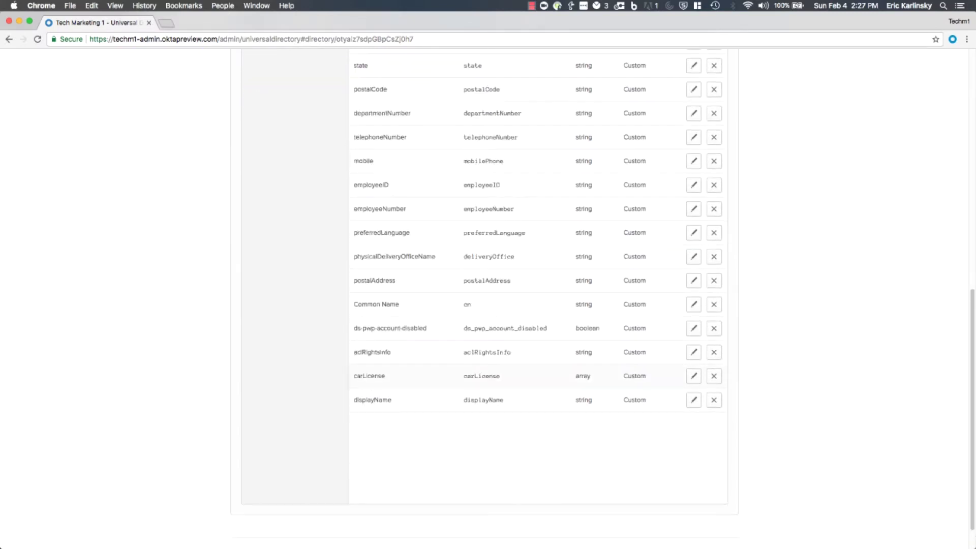
pyautogui.scroll(5, 538, 304)
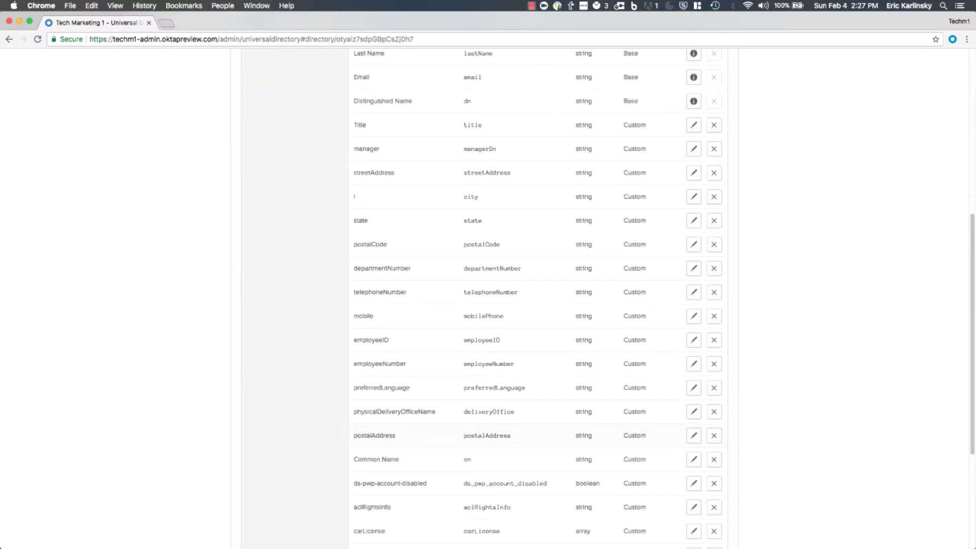
pyautogui.scroll(-5, 539, 305)
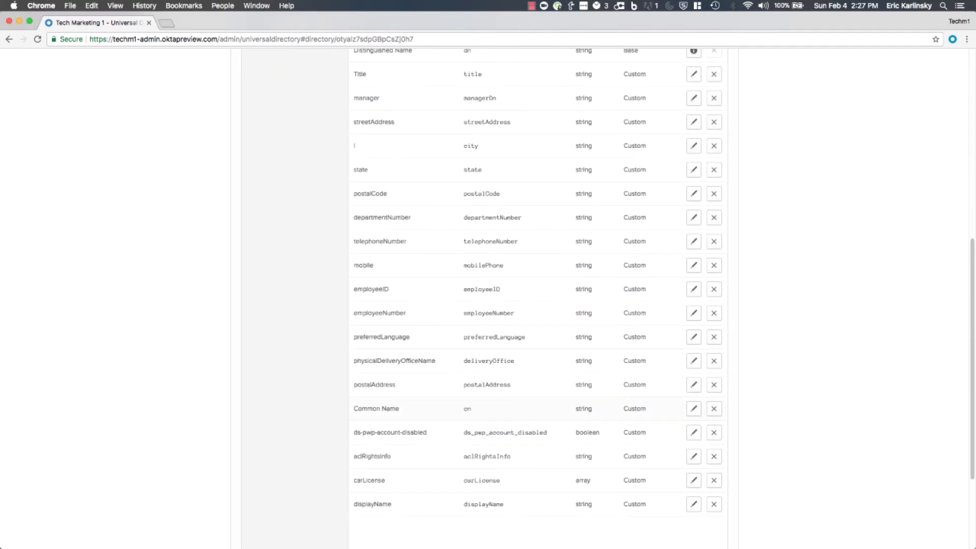
pyautogui.scroll(5, 539, 305)
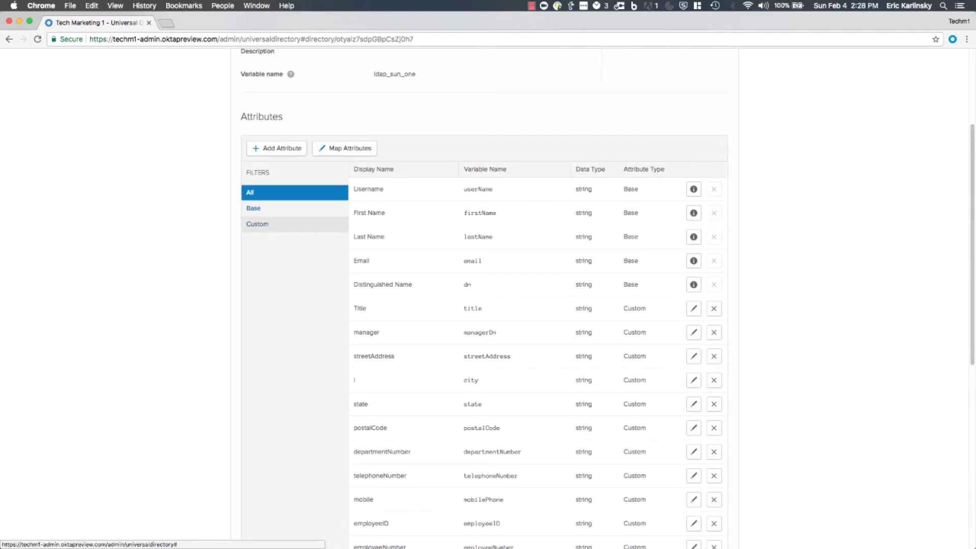
pyautogui.click(257, 224)
pyautogui.scroll(-5, 257, 224)
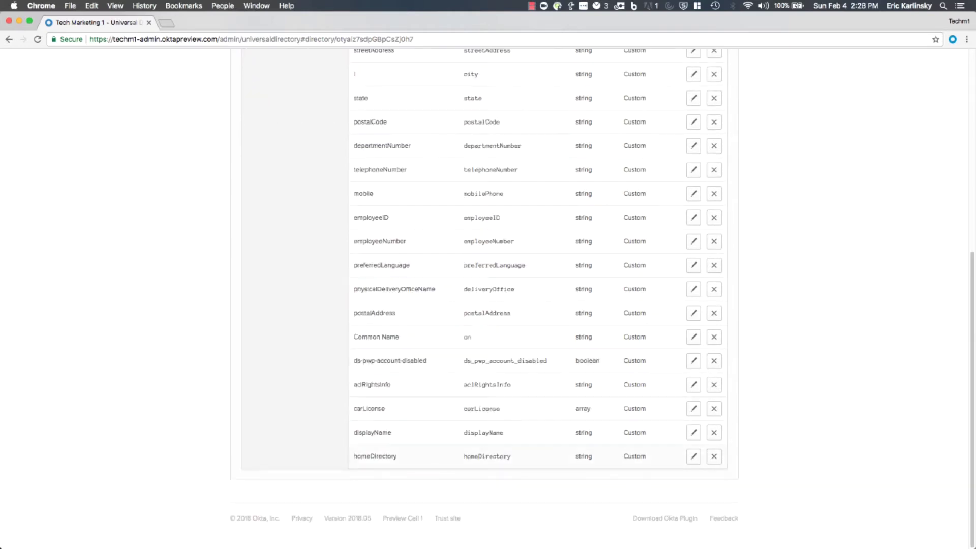
pyautogui.scroll(6, 539, 305)
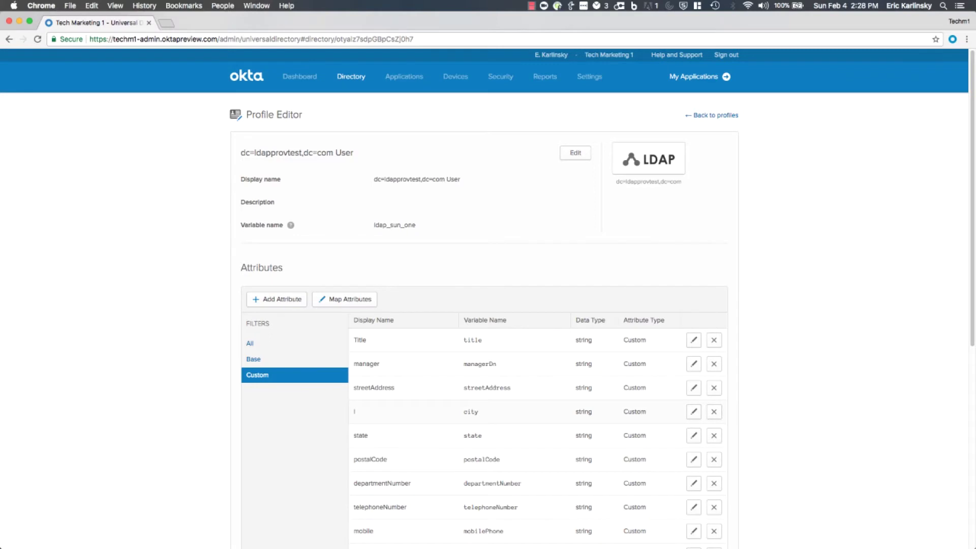
# Open the Okta user profile in the Profile Editor and check its custom Unix Home Directory attribute.
pyautogui.moveTo(351, 76)
pyautogui.click(354, 140)
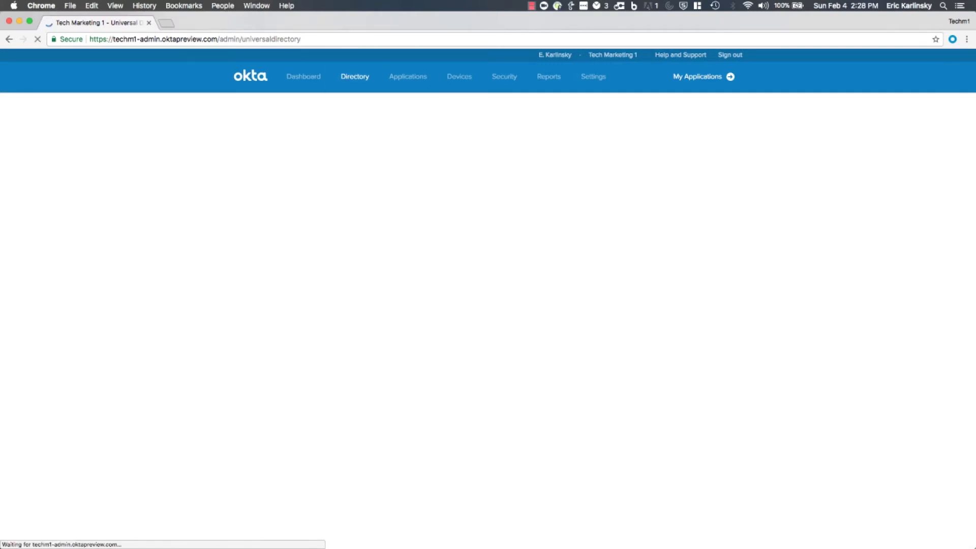
pyautogui.click(246, 204)
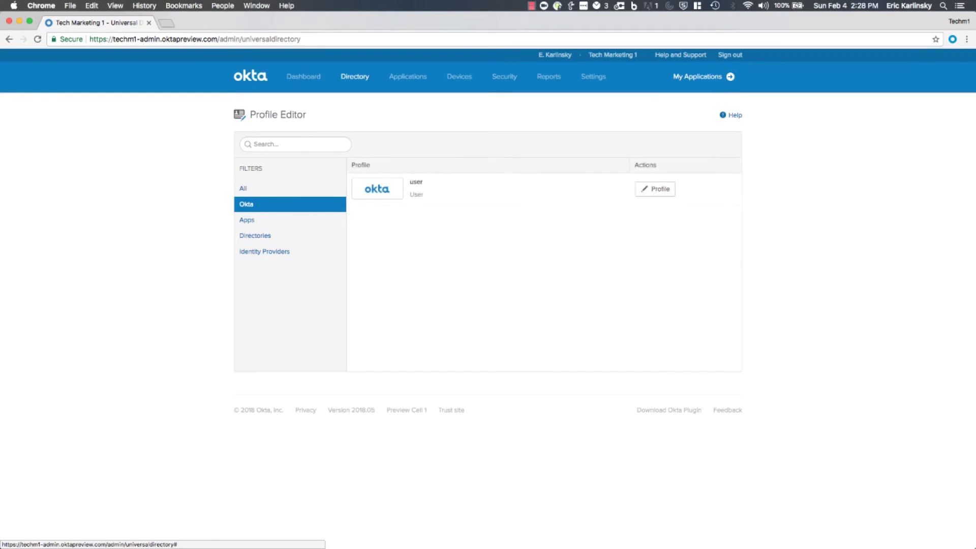
pyautogui.click(654, 189)
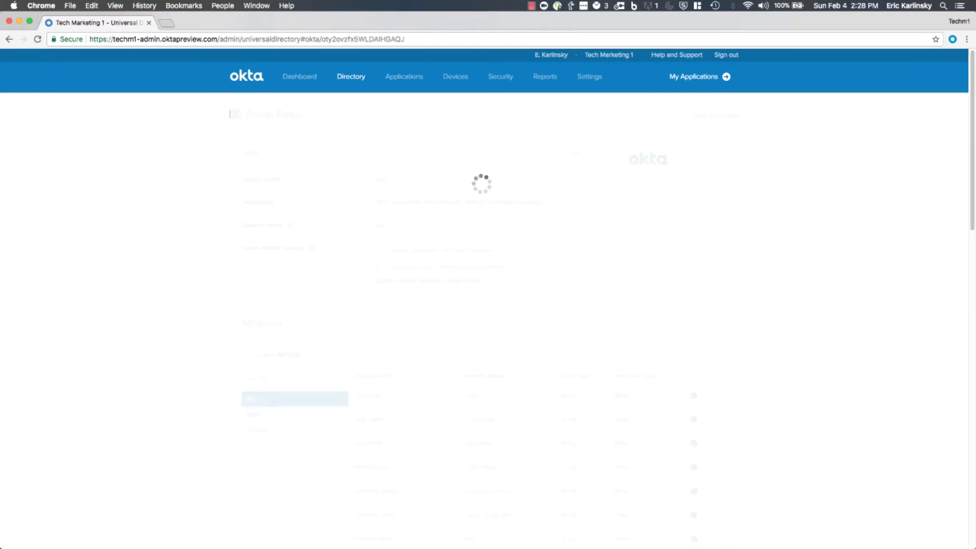
pyautogui.scroll(-15, 484, 370)
pyautogui.scroll(13, 483, 370)
pyautogui.scroll(3, 487, 300)
pyautogui.scroll(-15, 488, 300)
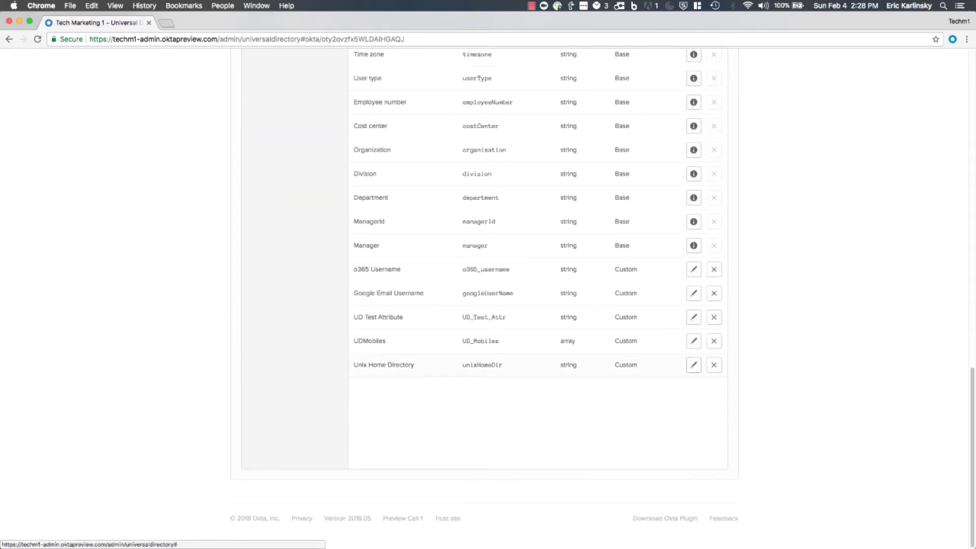
pyautogui.moveTo(358, 365); pyautogui.dragTo(415, 365)
pyautogui.scroll(15, 487, 300)
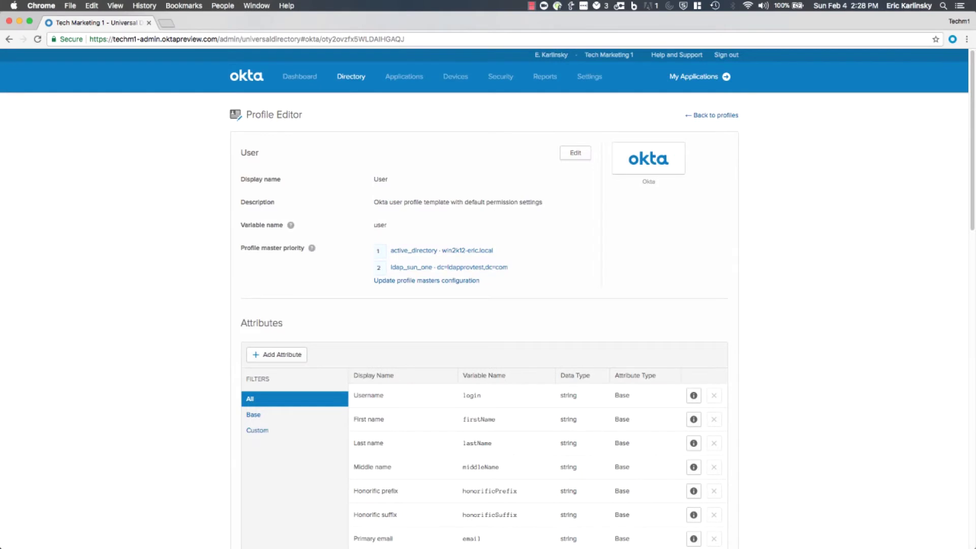
# Open the ldap_sun_one profile mappings from the directory profiles in the Profile Editor.
pyautogui.moveTo(350, 76)
pyautogui.click(365, 157)
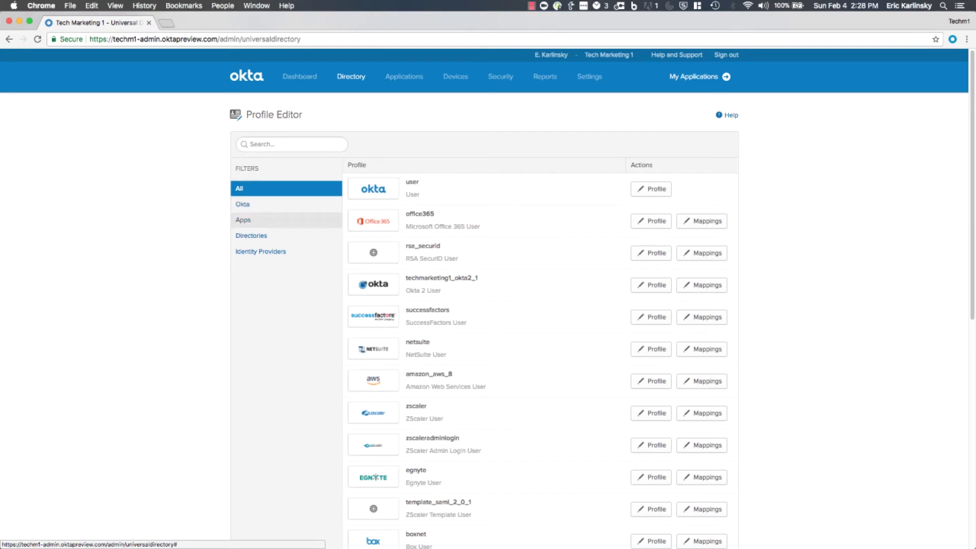
pyautogui.click(251, 235)
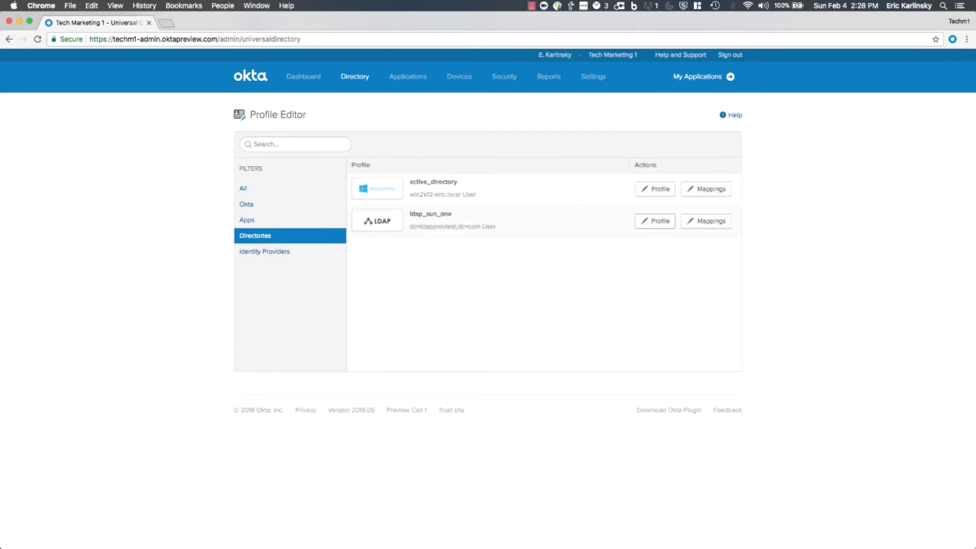
pyautogui.click(705, 221)
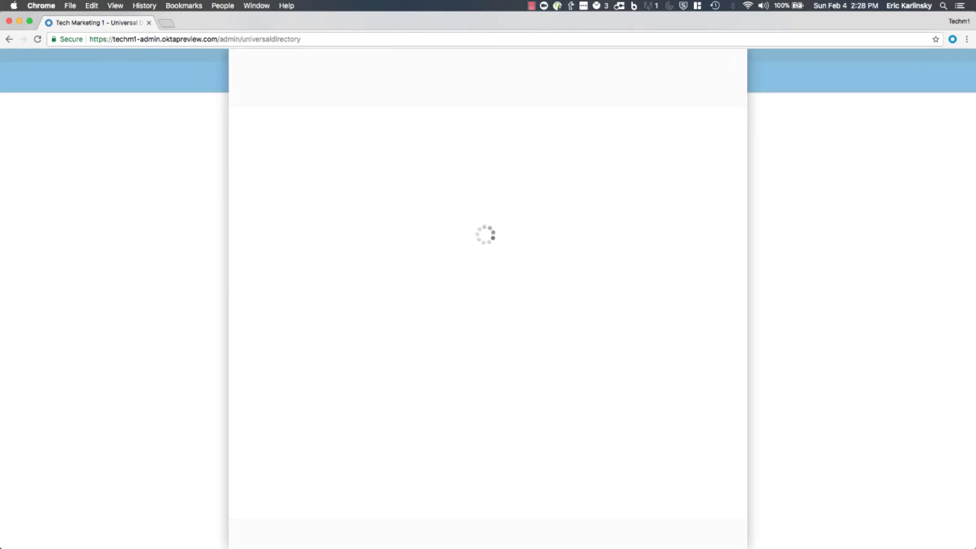
# Map appuser.homeDirectory to the unixHomeDir attribute in the LDAP-to-Okta mappings.
pyautogui.scroll(-15, 483, 304)
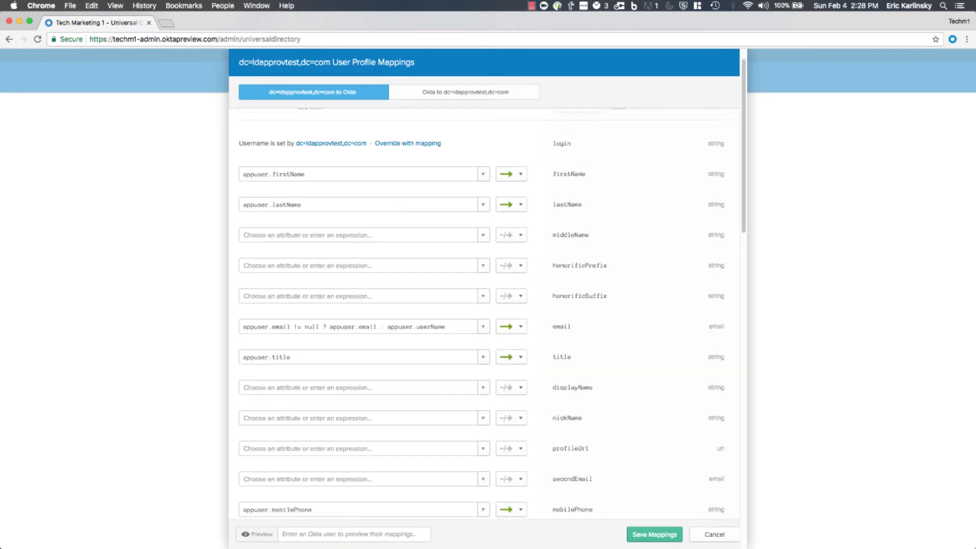
pyautogui.click(358, 324)
pyautogui.write('appus')
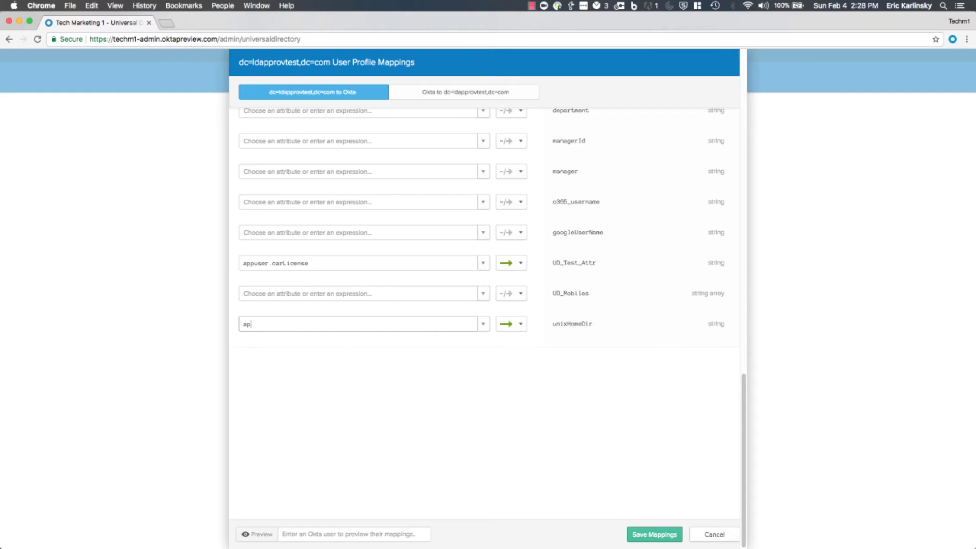
pyautogui.write('er.homeDirectory')
pyautogui.press('Tab')
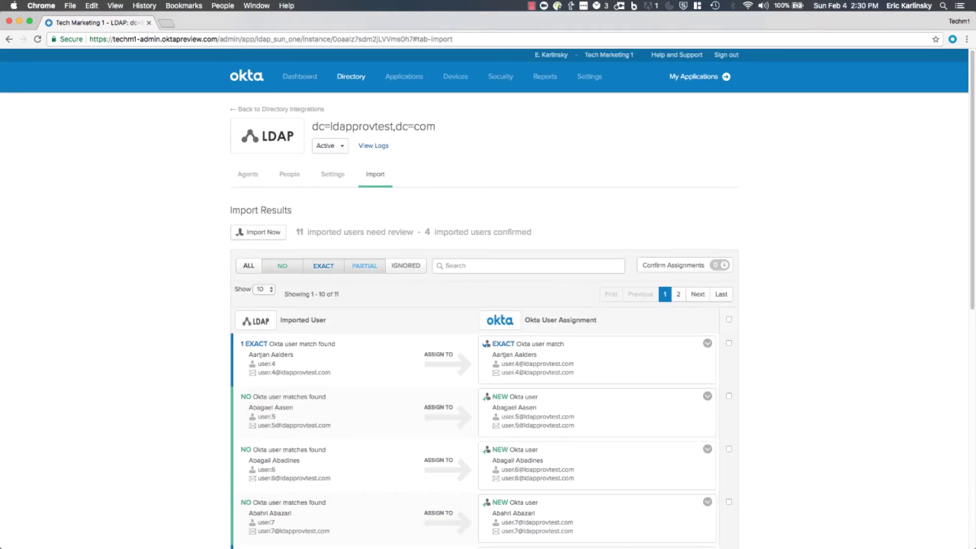
# Run an incremental import from the LDAP directory into Okta.
pyautogui.click(258, 232)
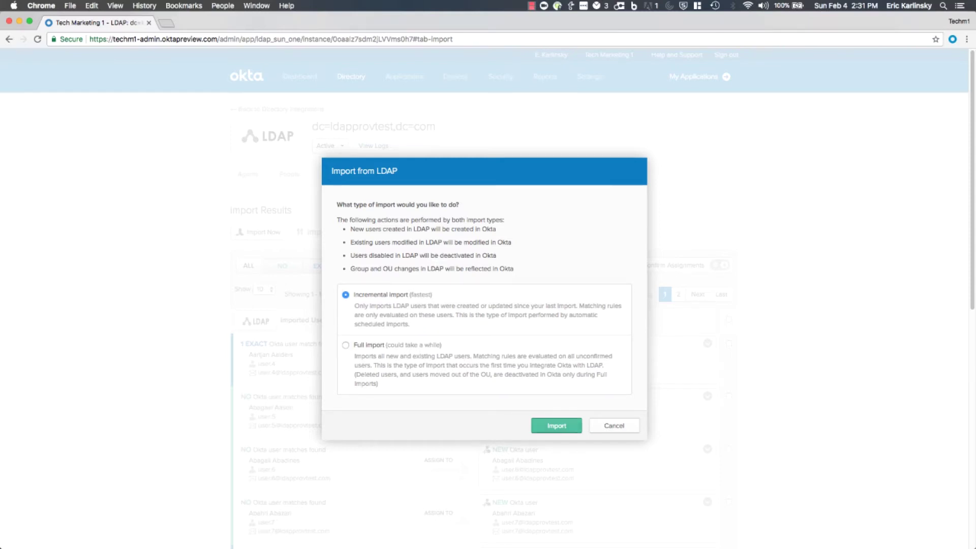
pyautogui.press('Return')
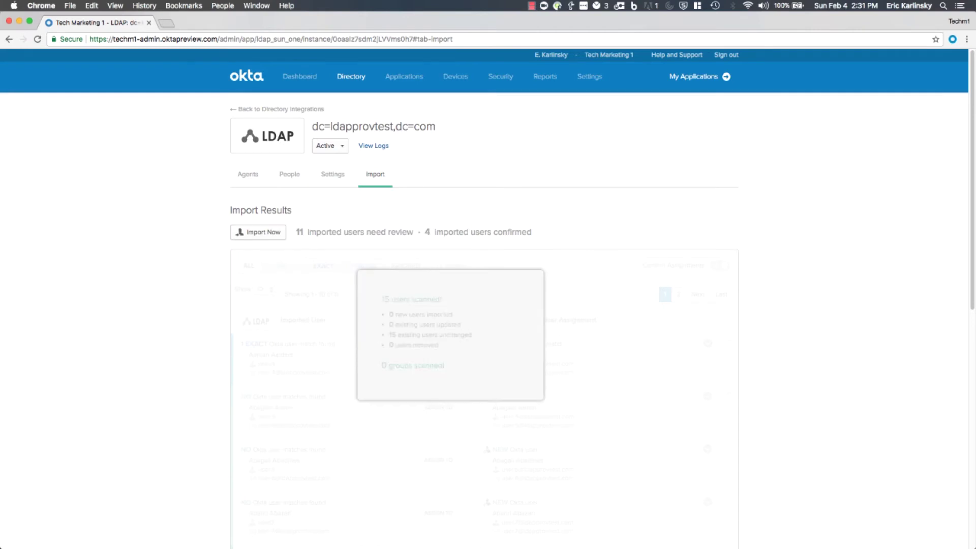
# Filter the import results by "posix" and confirm the matching LDAP user's assignment as a new Okta user.
pyautogui.press('Return')
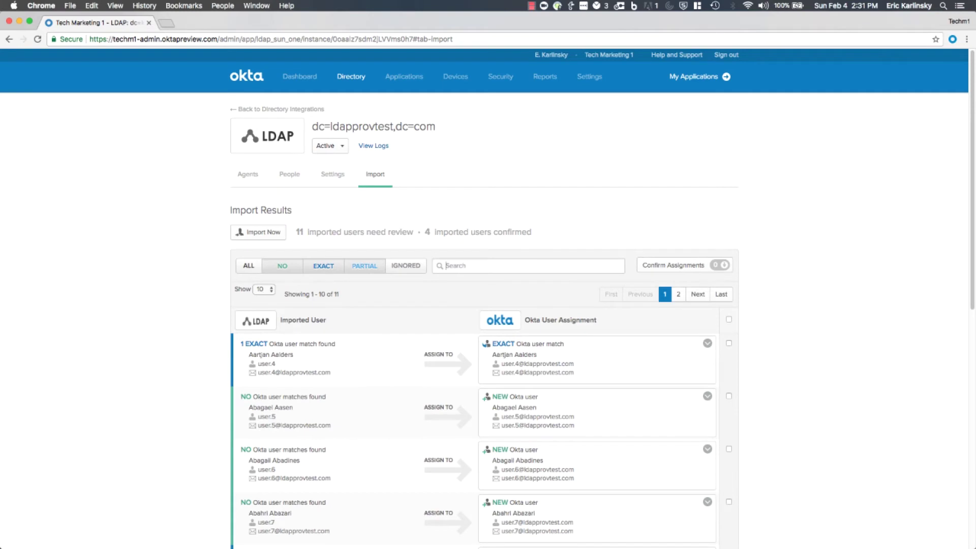
pyautogui.write('posix')
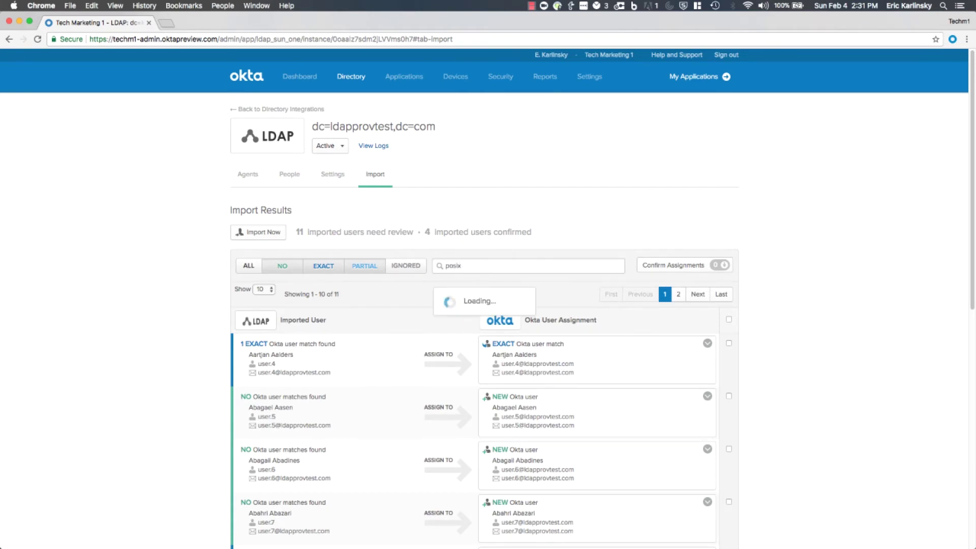
pyautogui.click(732, 342)
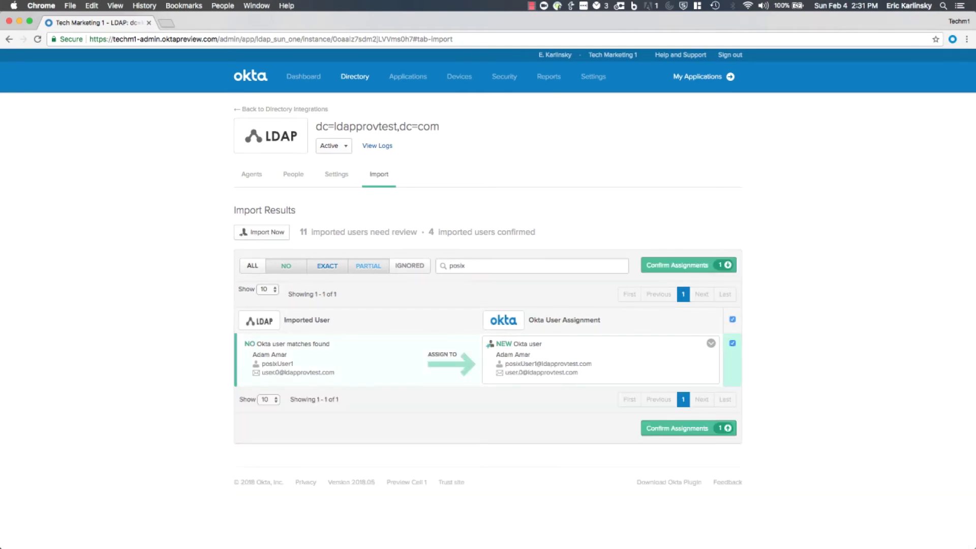
pyautogui.click(677, 427)
pyautogui.click(550, 385)
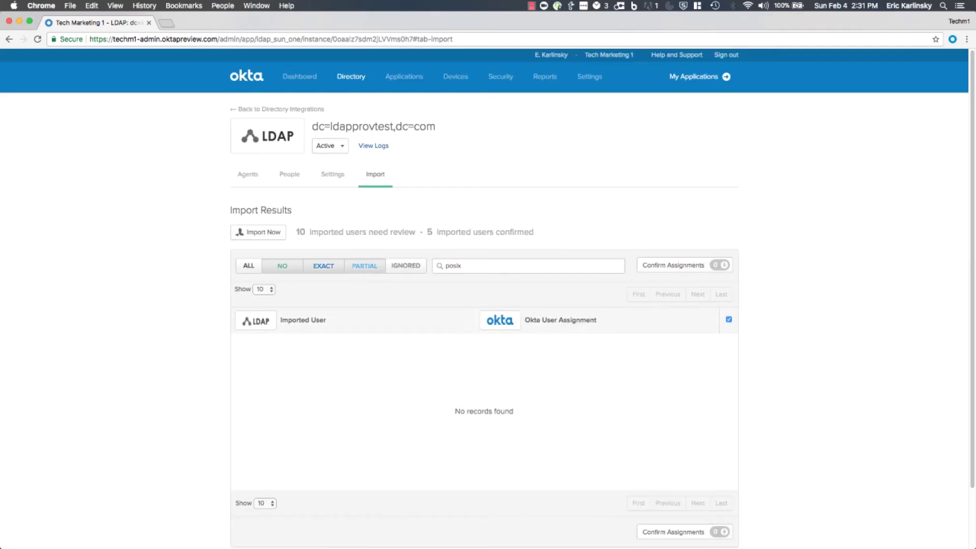
# Search the People directory for "posix" and open the matching user's profile attributes.
pyautogui.moveTo(351, 76)
pyautogui.click(346, 105)
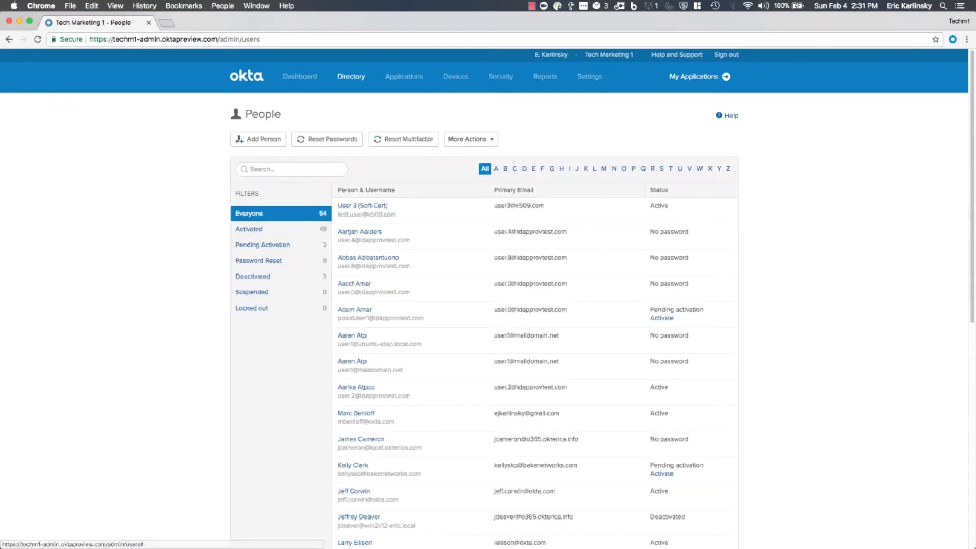
pyautogui.write('posix')
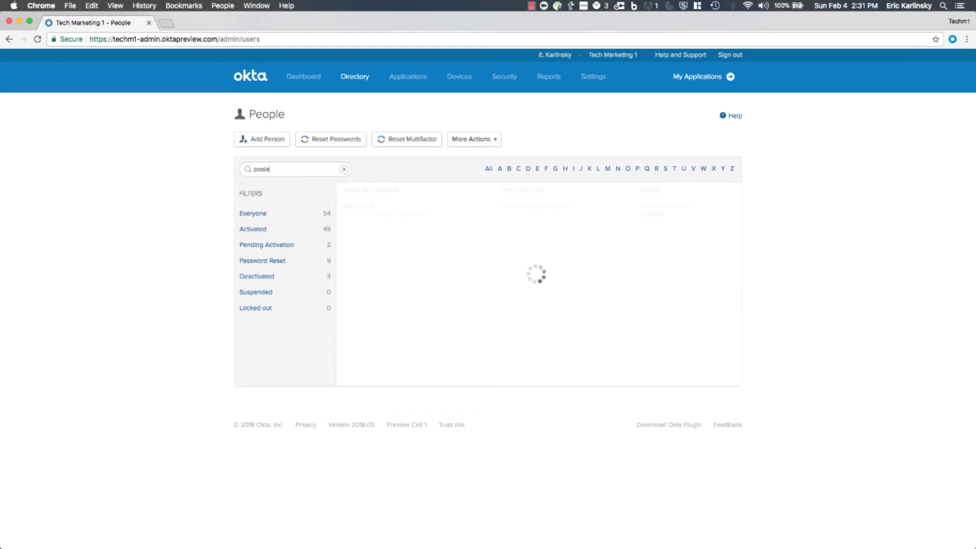
pyautogui.click(358, 206)
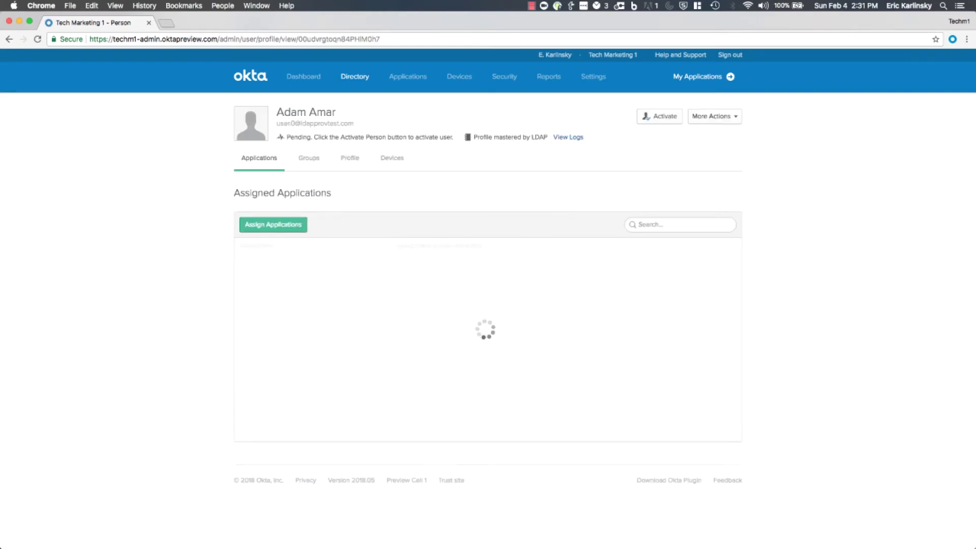
pyautogui.click(350, 158)
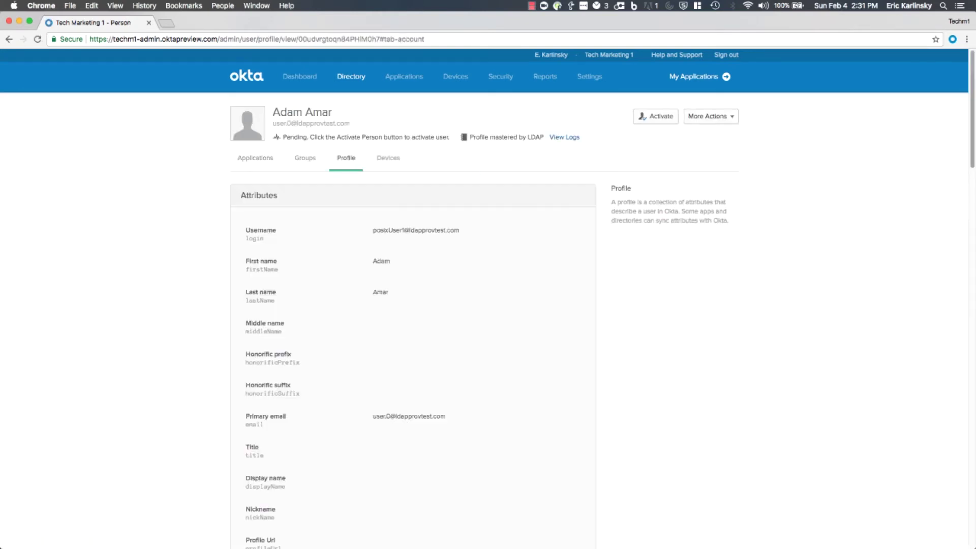
# Check the user's Unix Home Directory attribute, and switch to Apache Directory Studio to compare it with the LDAP entry's homeDirectory.
pyautogui.scroll(-10, 350, 254)
pyautogui.scroll(-5, 413, 300)
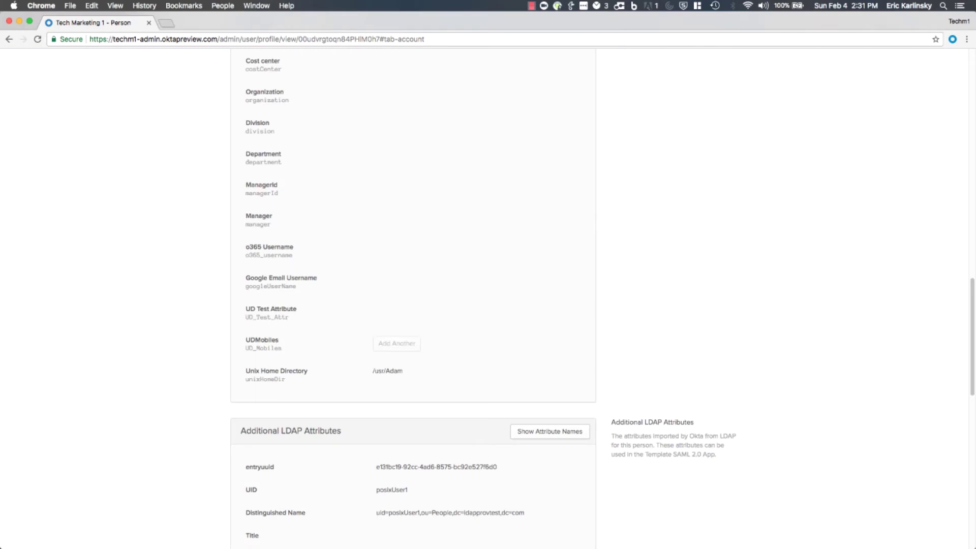
pyautogui.moveTo(367, 370); pyautogui.dragTo(403, 370)
pyautogui.click(402, 370)
pyautogui.moveTo(6, 270)
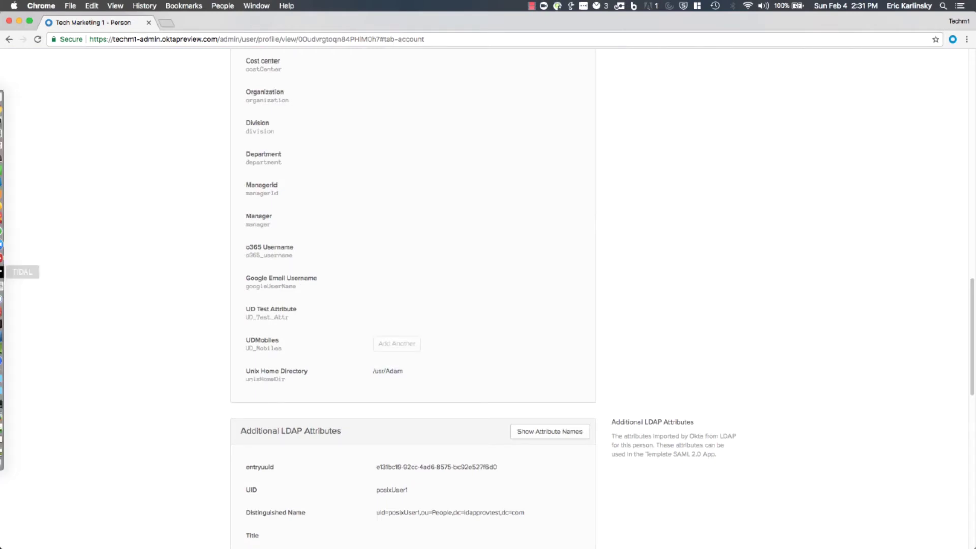
pyautogui.click(9, 328)
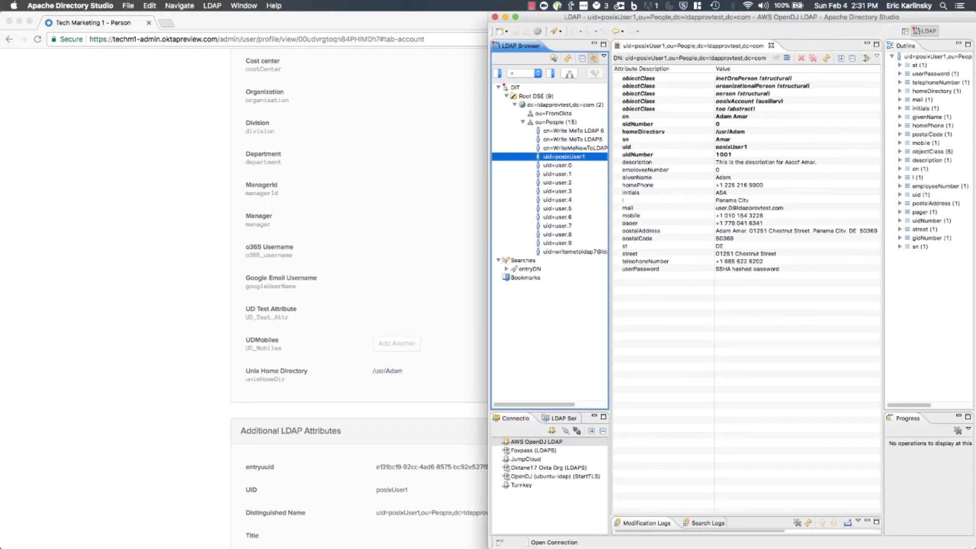